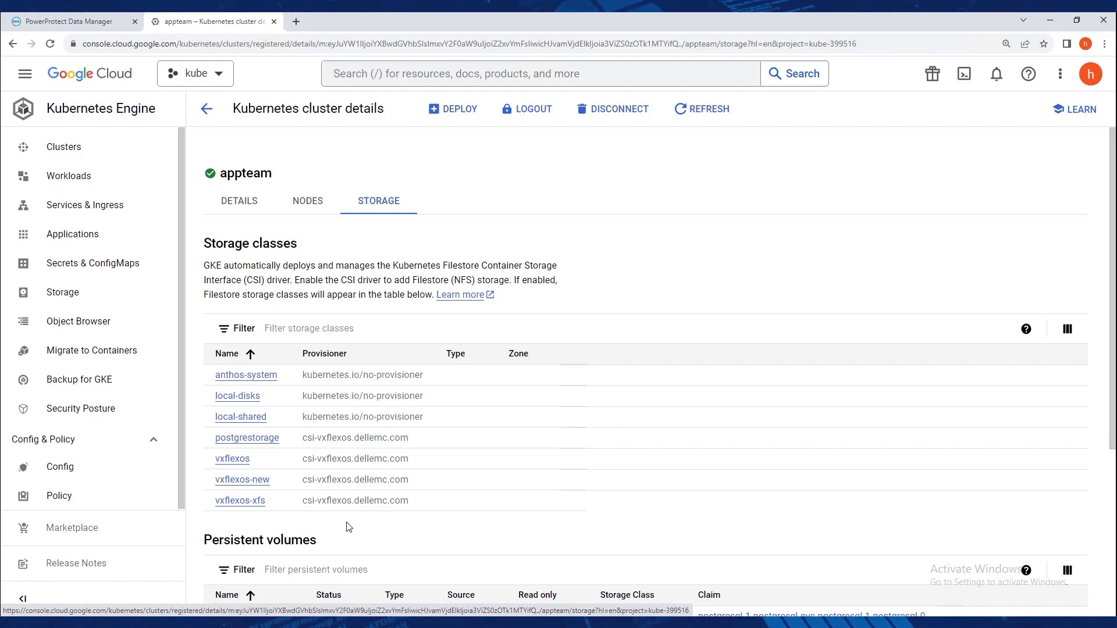
# - Switch to the root@bastian terminal and list the cluster nodes with kubectl get nodes
pyautogui.click(250, 622)
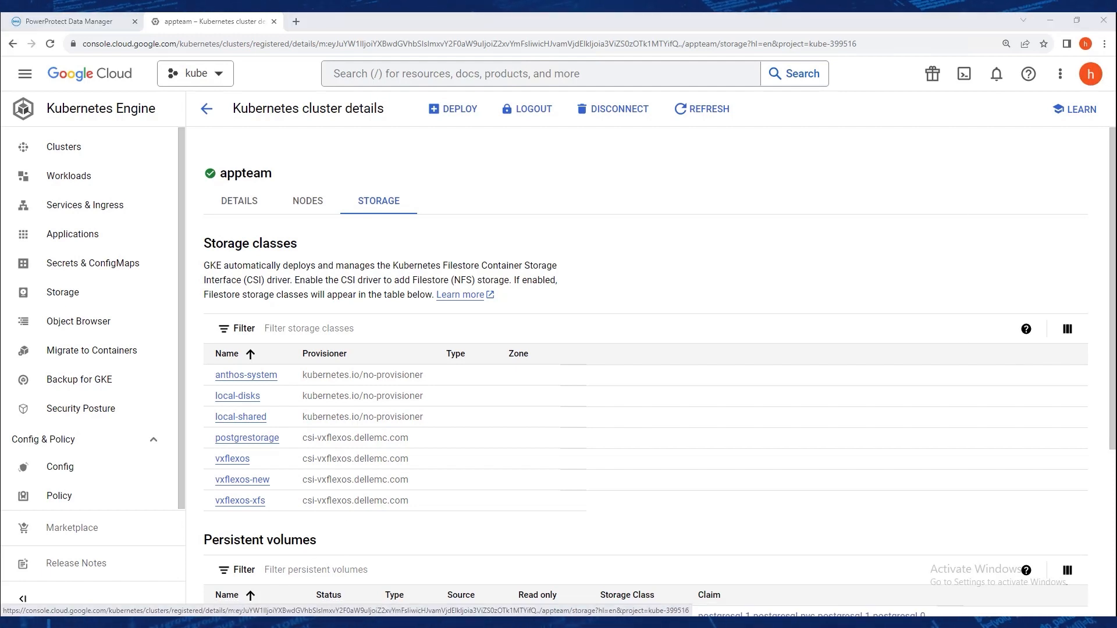
pyautogui.write('kubectl get nodes')
pyautogui.press('Return')
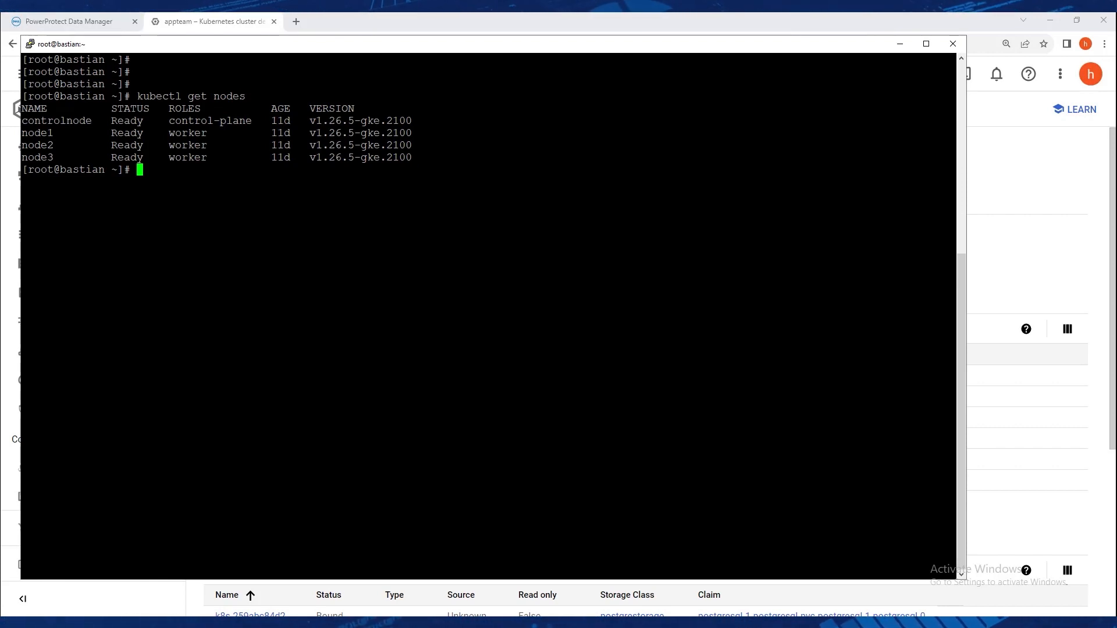
pyautogui.press('Return')
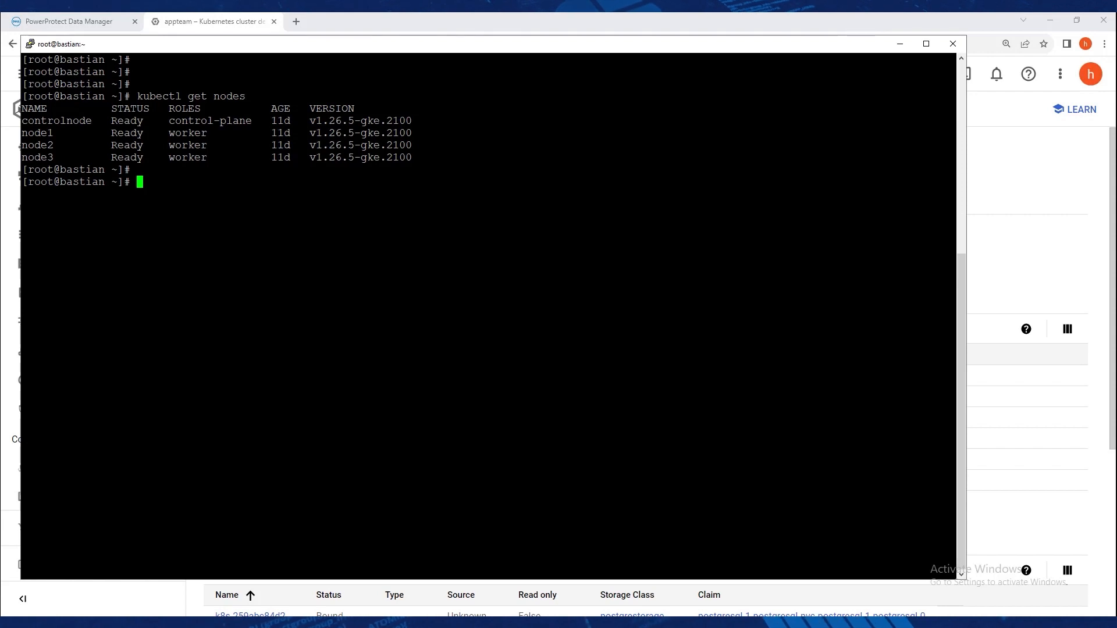
# - List the storage classes with kubectl get sc and highlight the rows provisioned by csi-vxflexos.dellemc.com
pyautogui.write('kubectl')
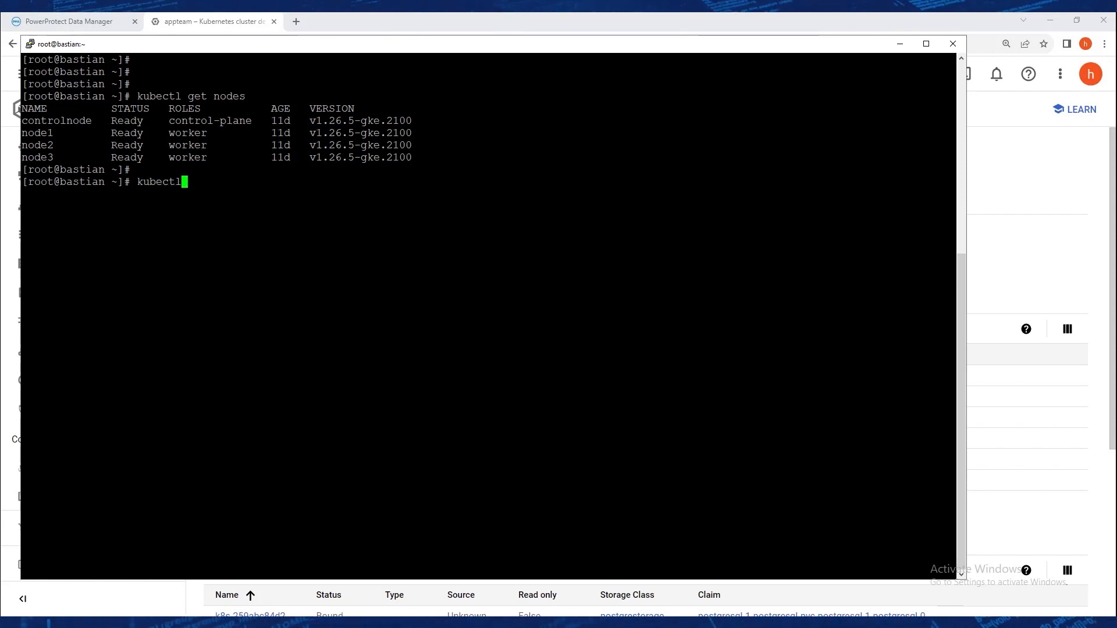
pyautogui.write(' get sc')
pyautogui.press('Return')
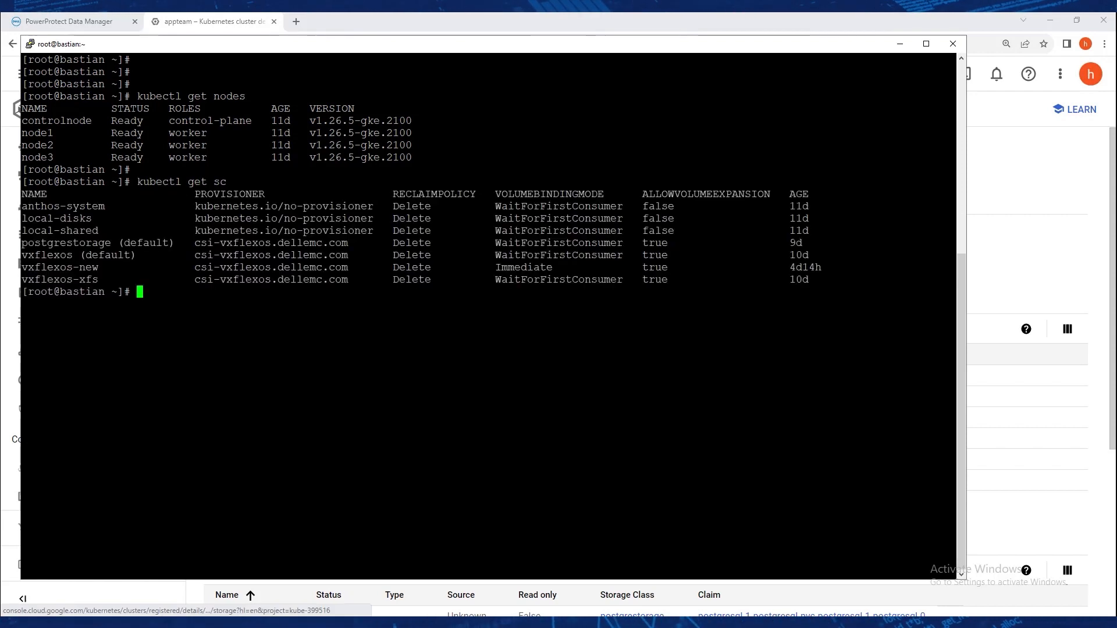
pyautogui.moveTo(807, 240); pyautogui.dragTo(823, 277)
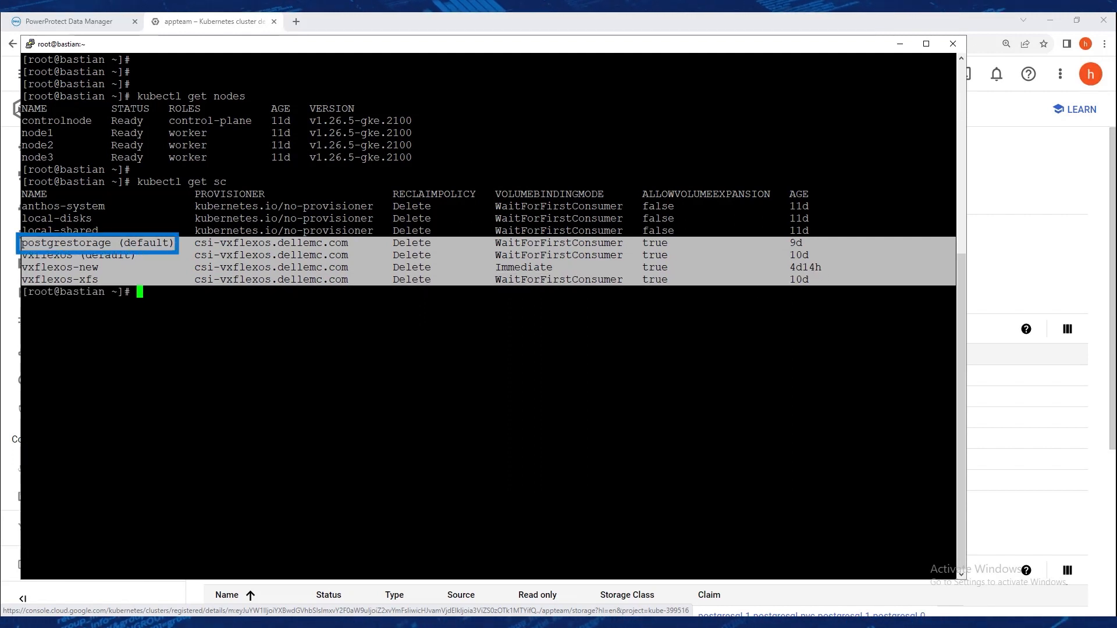
# - List the cluster's namespaces with kubectl get ns
pyautogui.write('kubectl get ns')
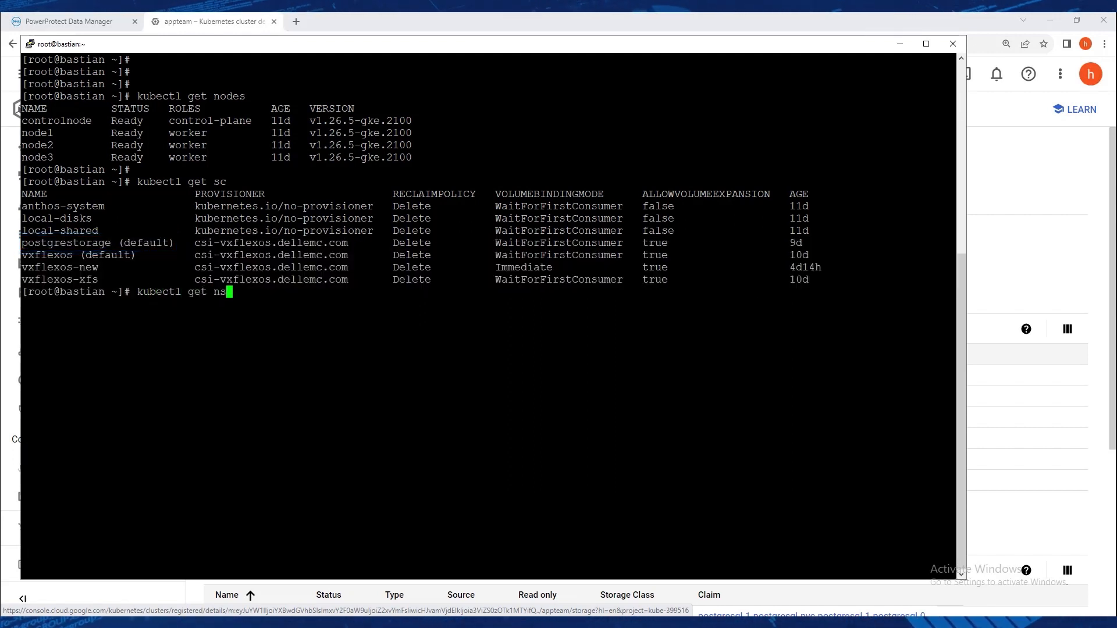
pyautogui.press('Return')
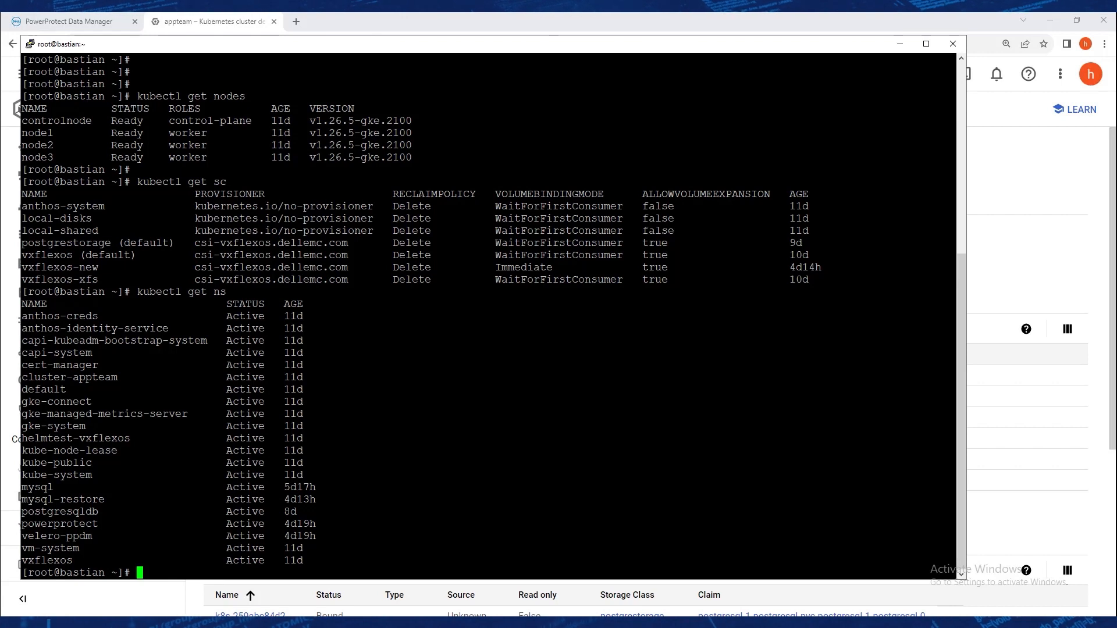
pyautogui.press('Return')
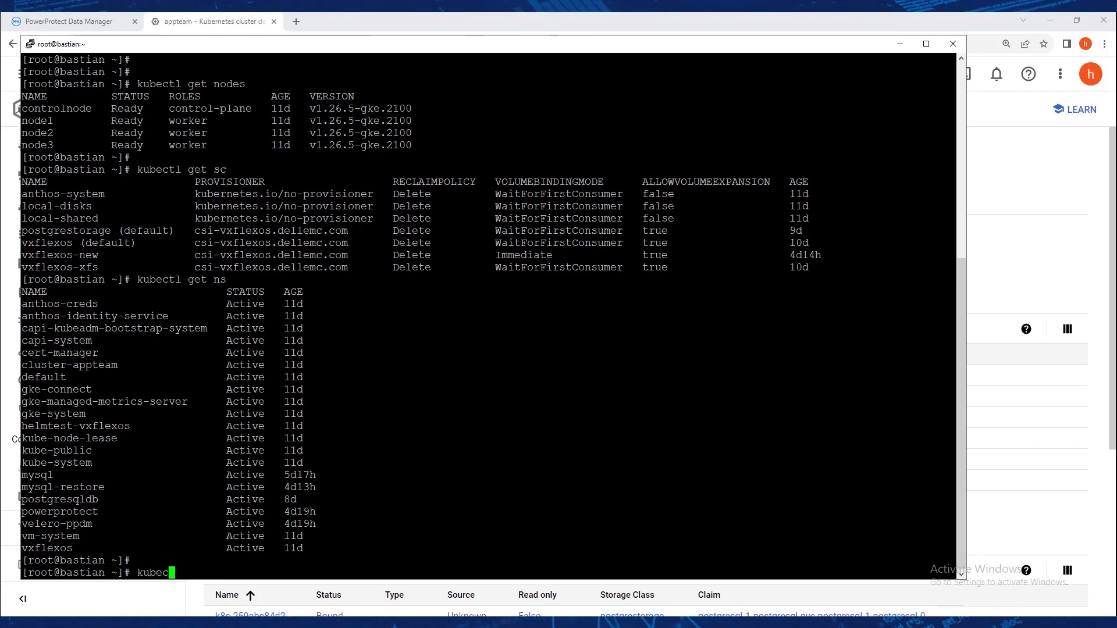
# - Run kubectl get all,pvc -n postgresqldb and highlight the storage class of the persistent volume claim
pyautogui.write('kubectl get all,pvc -n')
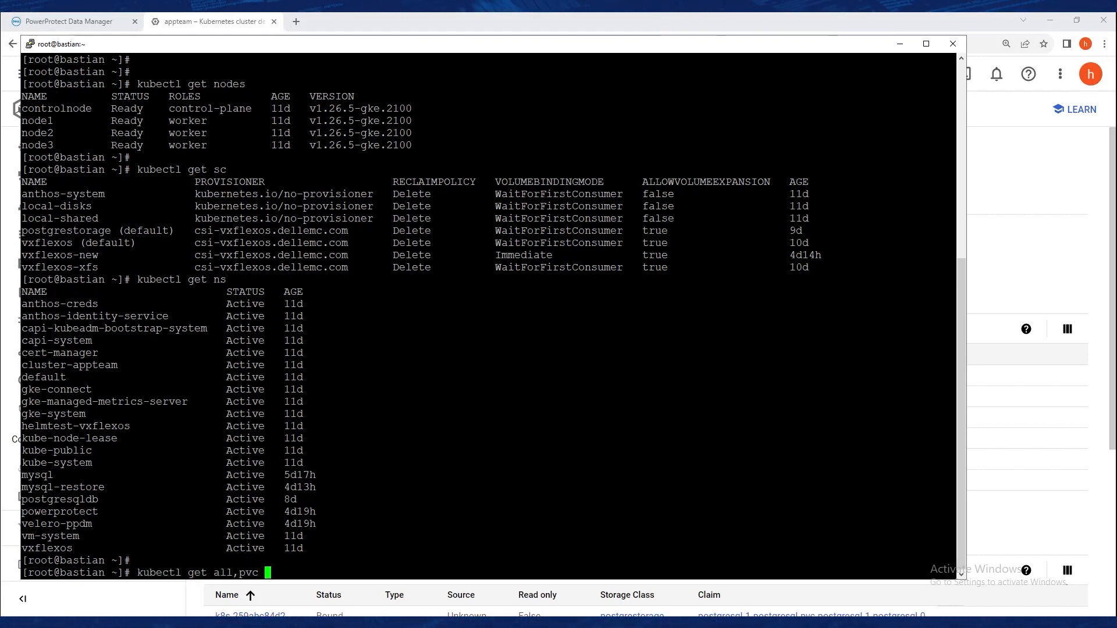
pyautogui.doubleClick(60, 500)
pyautogui.rightClick(60, 500)
pyautogui.press('Return')
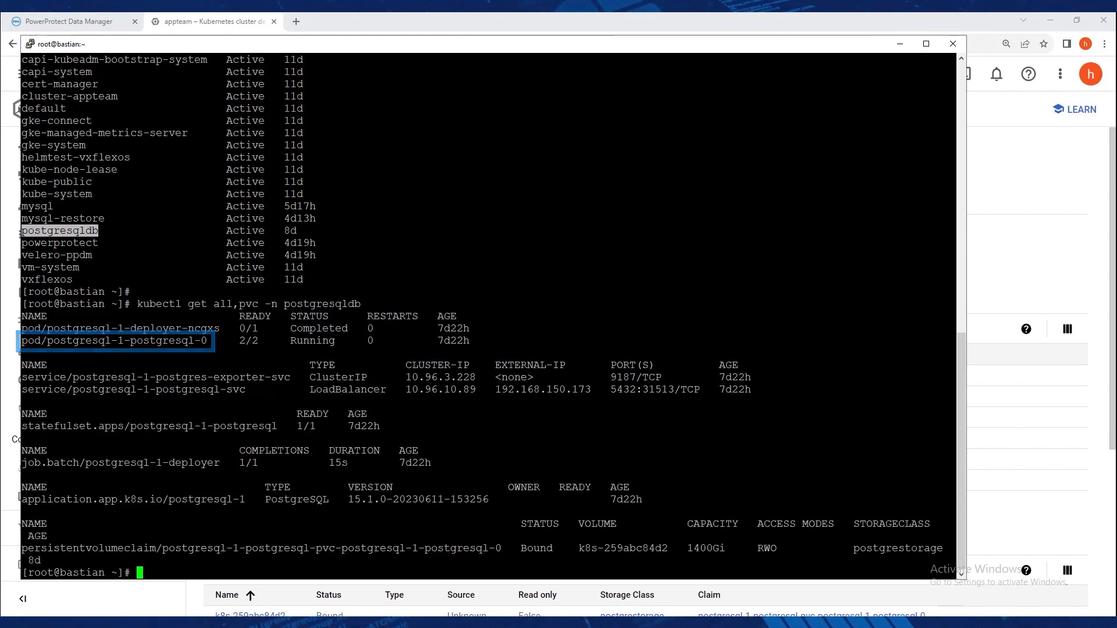
pyautogui.doubleClick(862, 549)
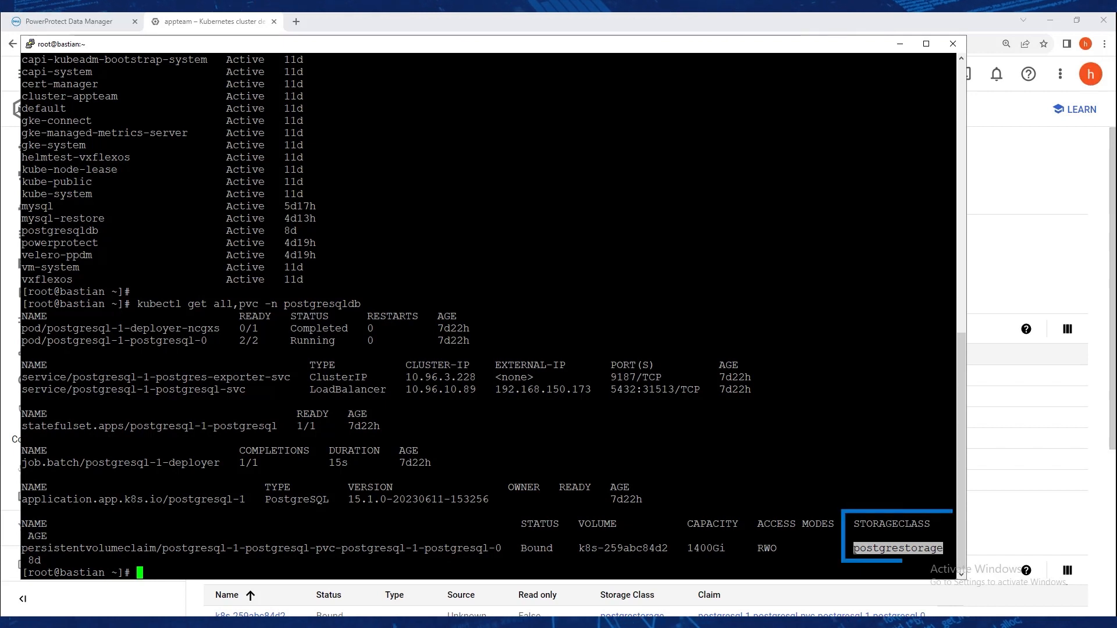
# - Open a bash shell in the PostgreSQL pod with k exec -it postgresql-1-postgresql-0 bash -n postgresqldb
pyautogui.press('Return')
pyautogui.write('k exec -it postgresql-1-postgresql-0 bash -n postgresqldb')
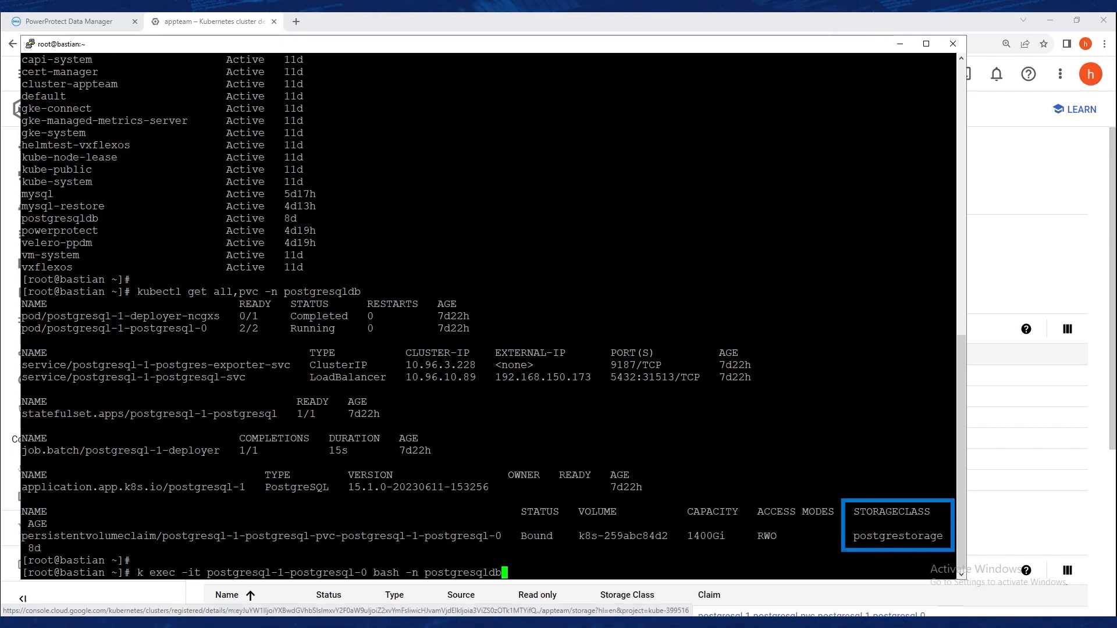
pyautogui.press('Return')
# - Log in to the database server with psql --host localhost --username postgres, supplying the database password
pyautogui.write('psql --host localhost --username postgres')
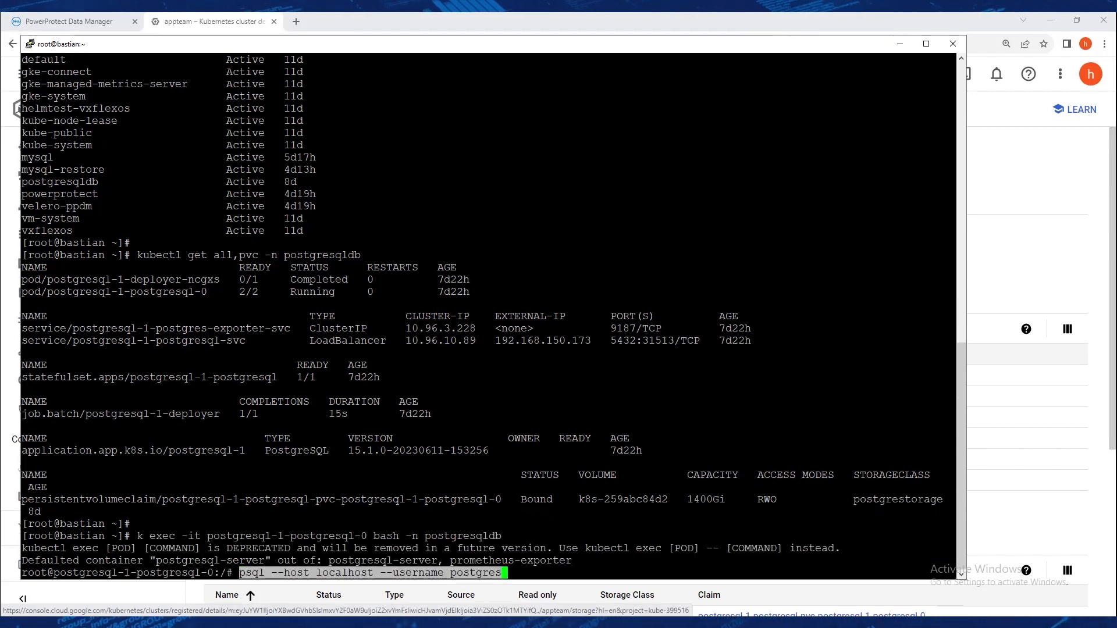
pyautogui.press('Return')
pyautogui.press('shift+Insert')
pyautogui.press('Return')
pyautogui.press('Return')
pyautogui.press('Return')
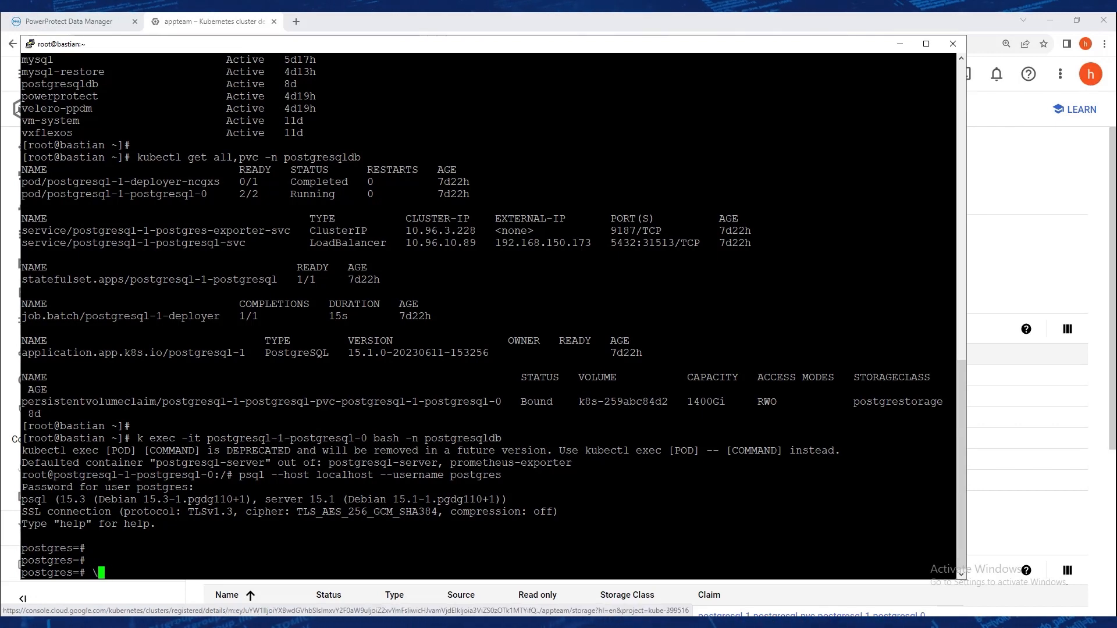
# - List the databases with \l and connect to employee_details with \c
pyautogui.write('\\l')
pyautogui.press('Return')
pyautogui.doubleClick(92, 475)
pyautogui.hotkey('ctrl', 'c')
pyautogui.write('\\c')
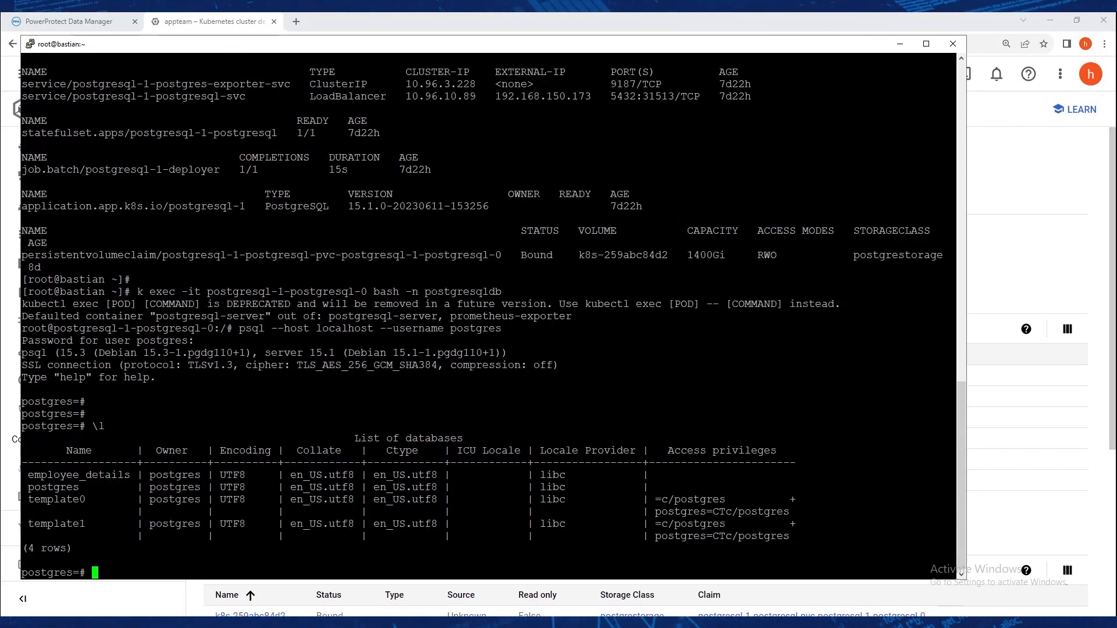
pyautogui.press('shift+Insert')
pyautogui.press('Return')
pyautogui.press('Return')
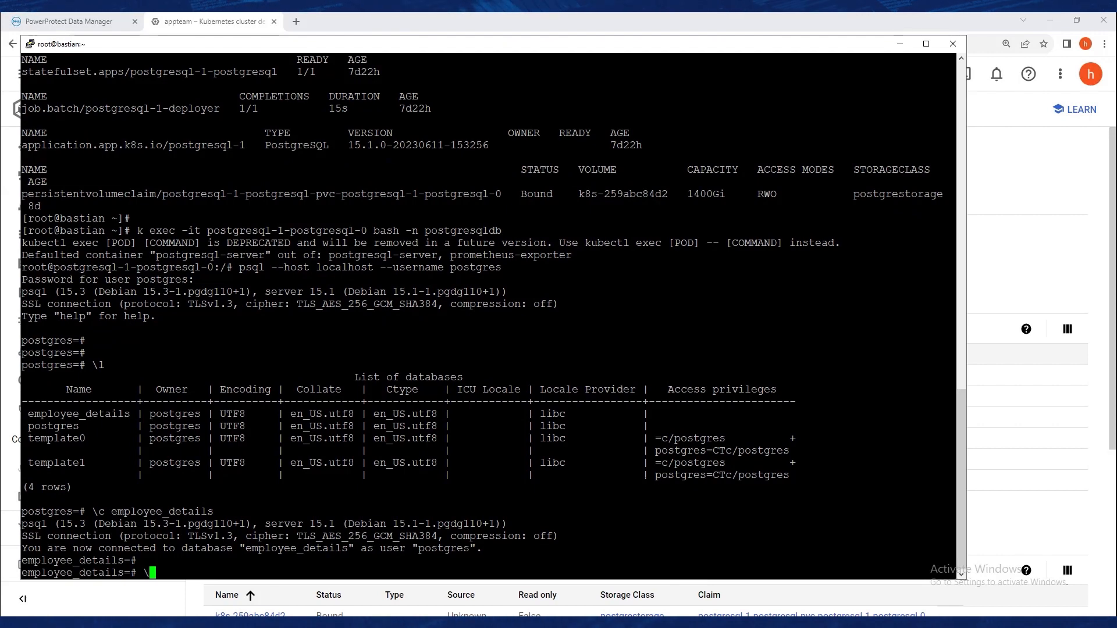
# - List the tables with \dt and query all records with SELECT * FROM employee;
pyautogui.write('\\dt')
pyautogui.press('Return')
pyautogui.write('SELECT * FROM employee;')
pyautogui.press('Return')
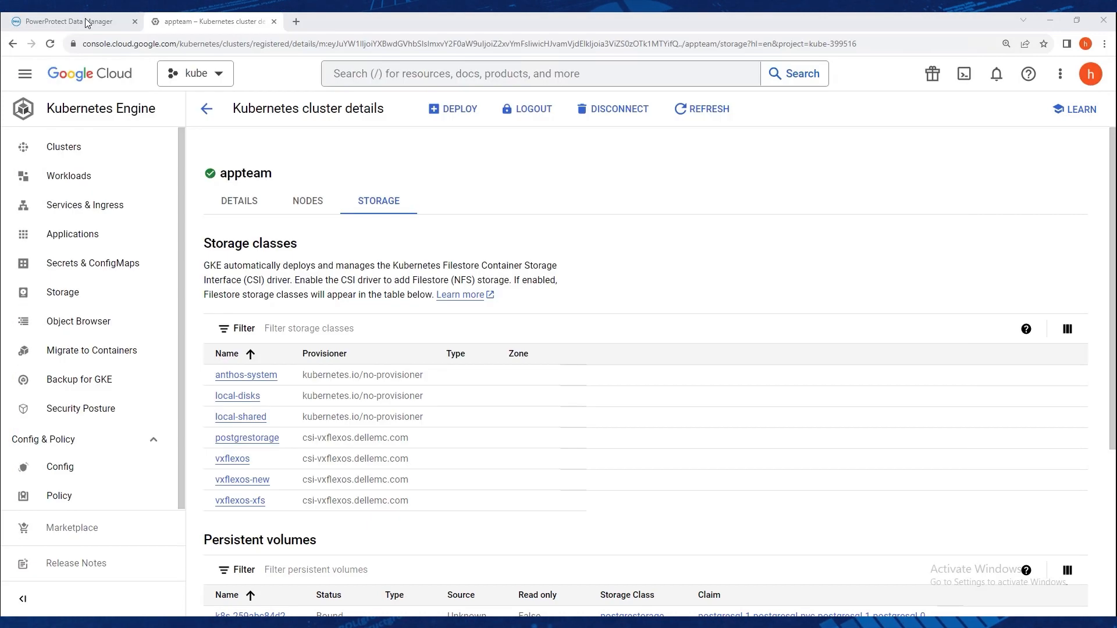
# - Switch to PowerProtect Data Manager, view the protection storage systems under Infrastructure, and return to the Dashboard
pyautogui.click(87, 24)
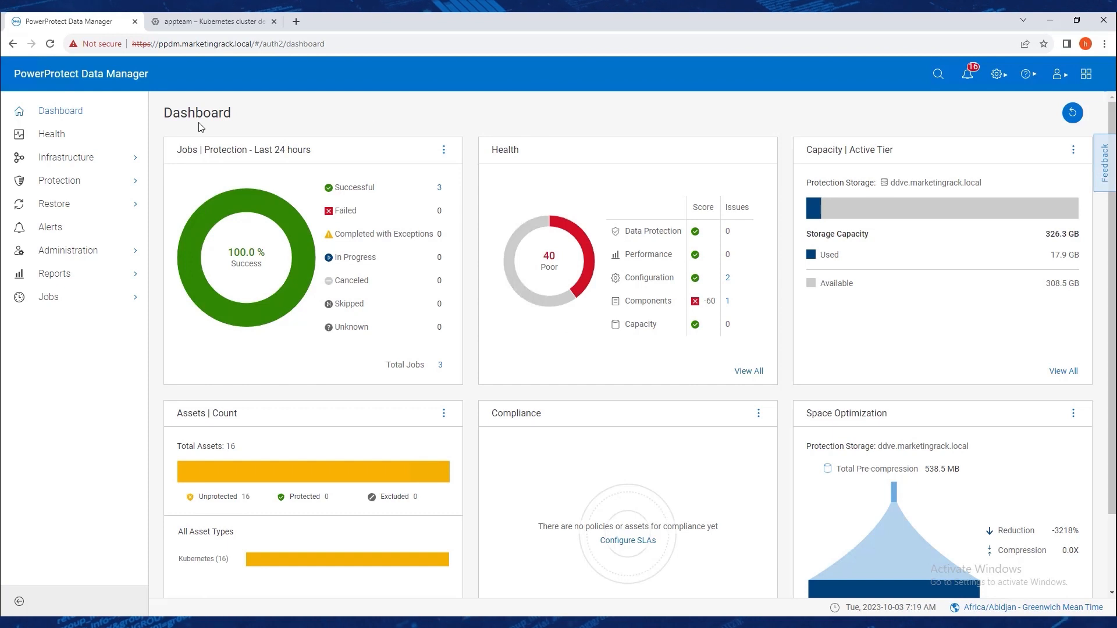
pyautogui.click(87, 158)
pyautogui.click(74, 218)
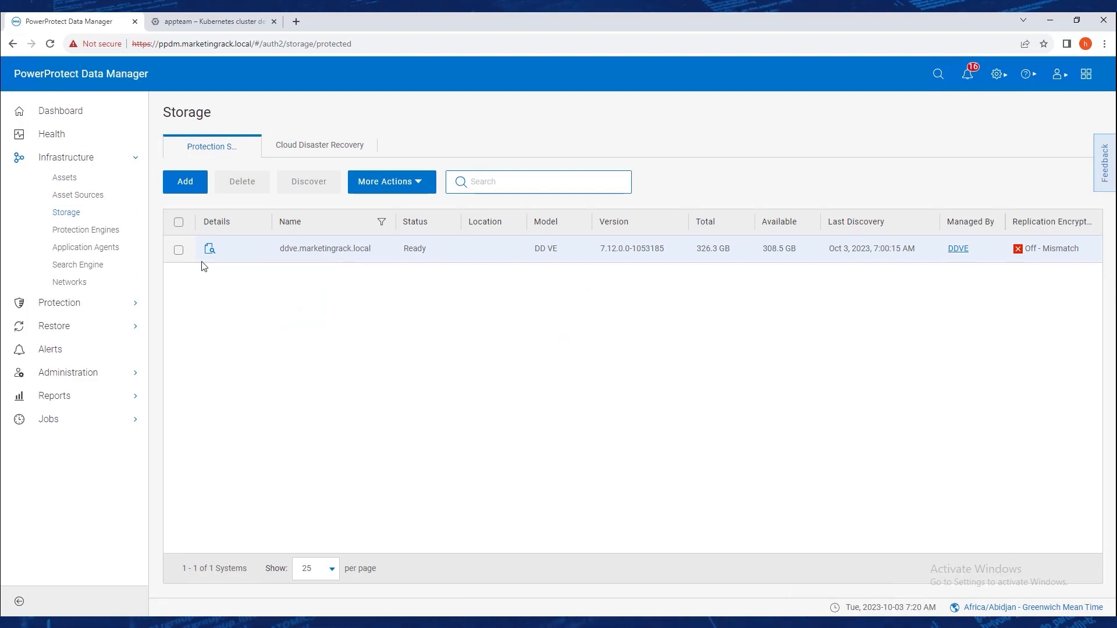
pyautogui.click(93, 114)
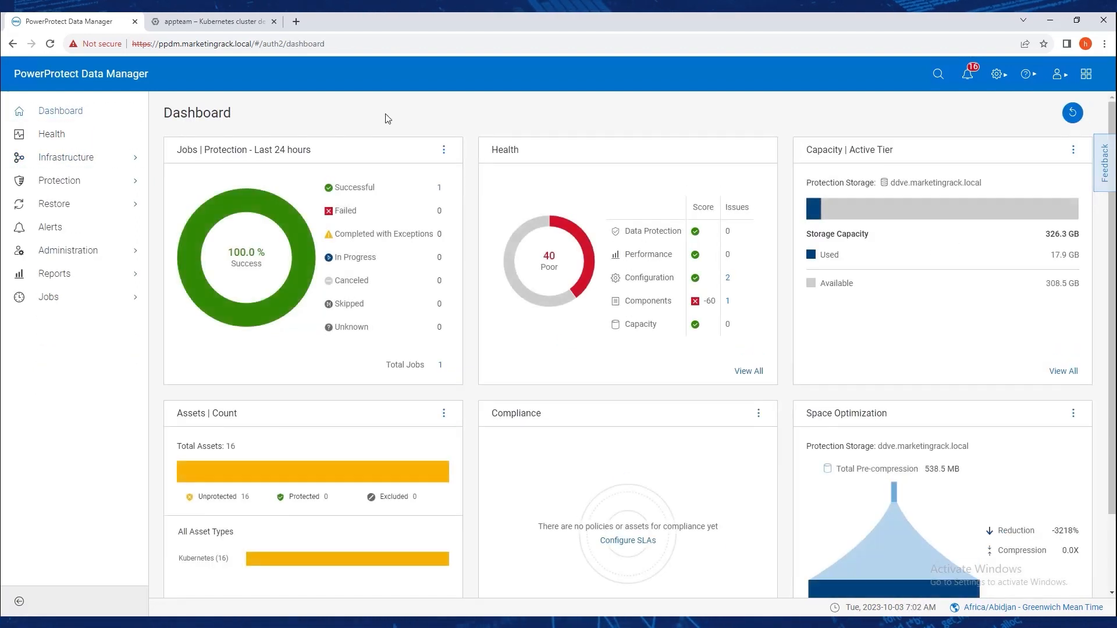
# - Review the connection settings of the Google_Anthos Kubernetes asset source and leave them without saving
pyautogui.click(81, 161)
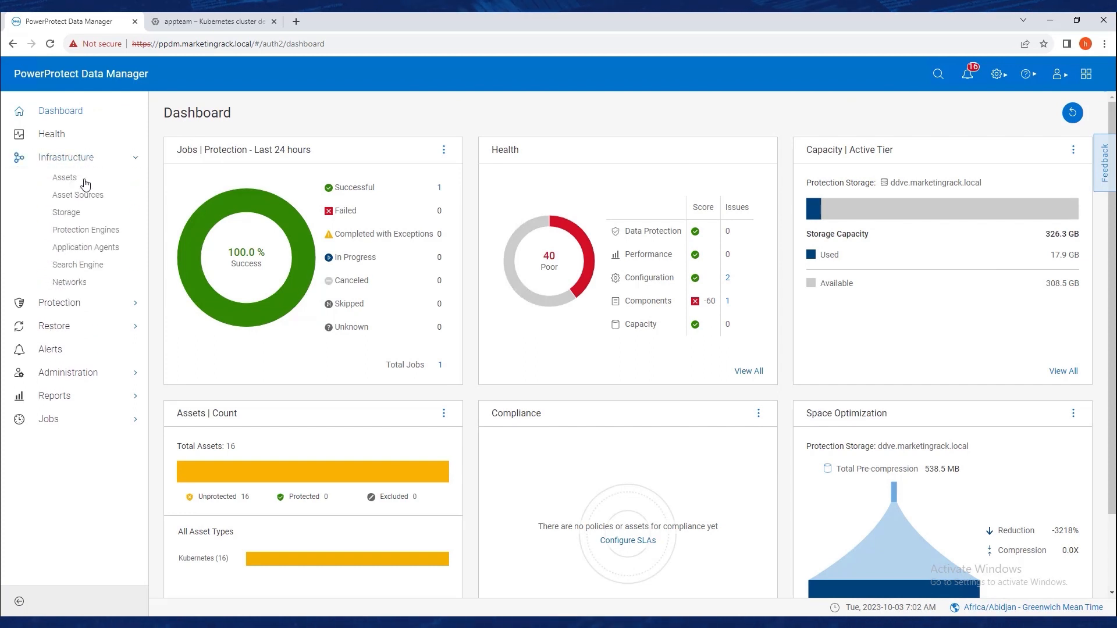
pyautogui.click(91, 201)
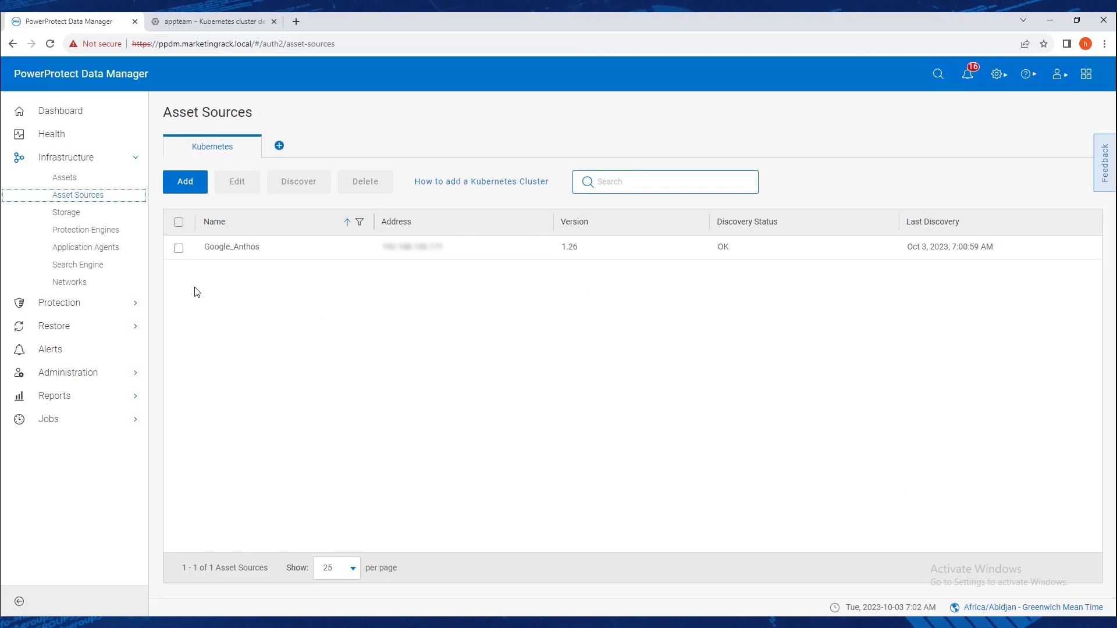
pyautogui.click(179, 249)
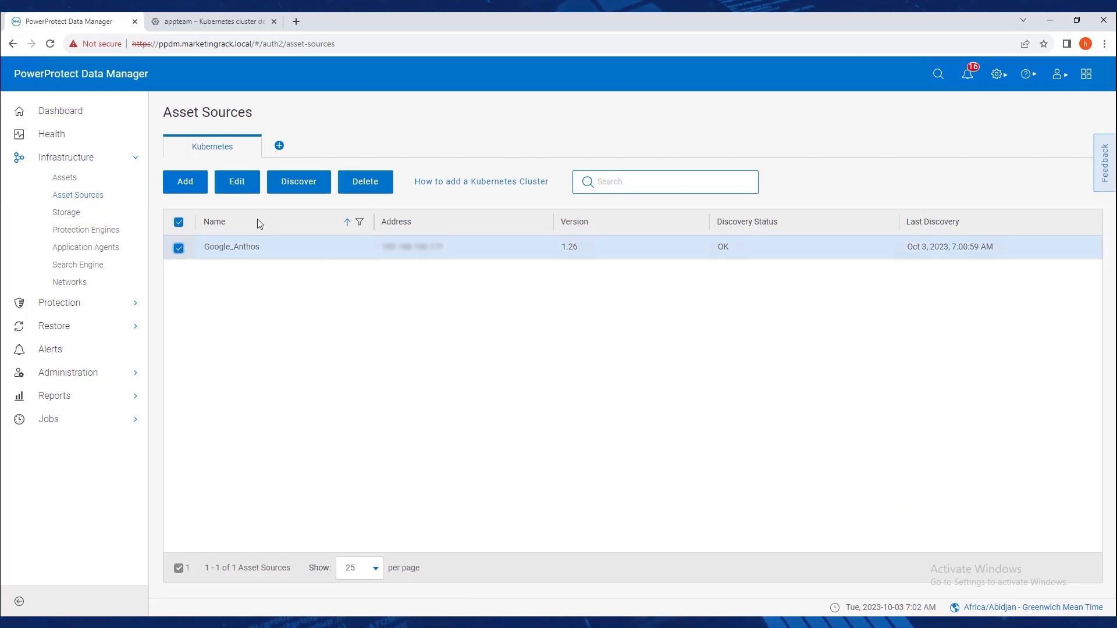
pyautogui.click(246, 184)
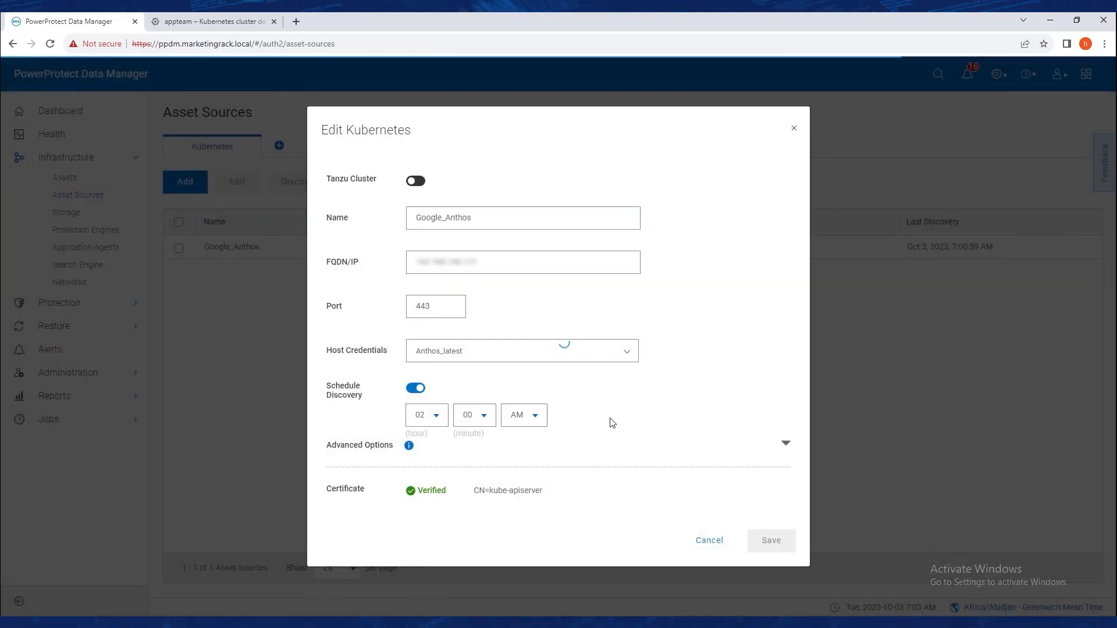
pyautogui.click(711, 545)
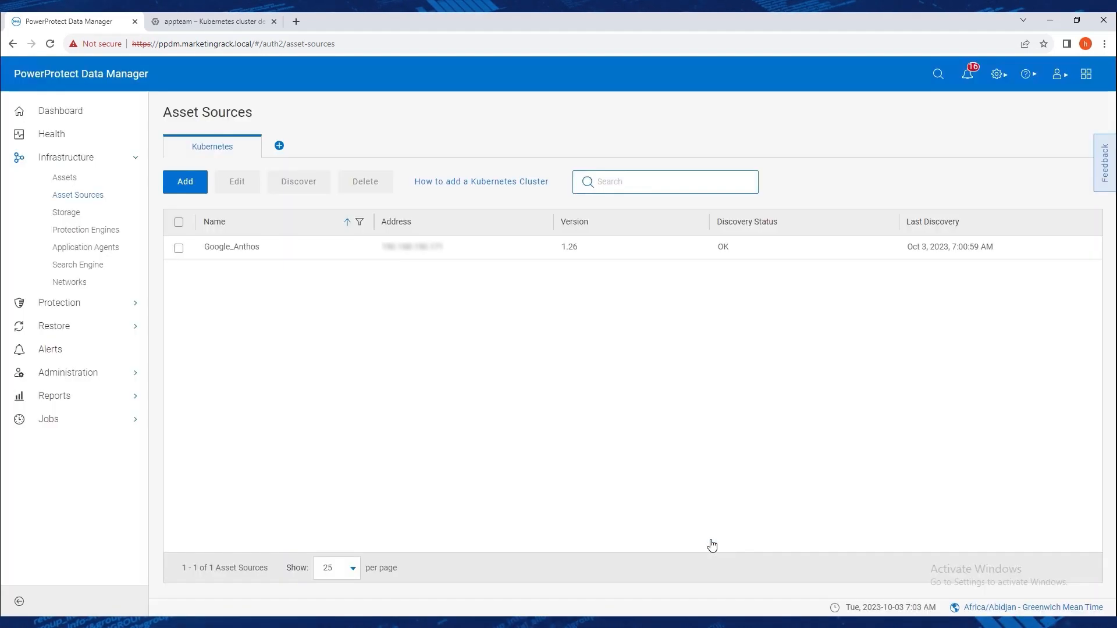
# - Show the Kubernetes assets and select the postgresqldb namespace to review its protection status, size and cluster
pyautogui.click(79, 178)
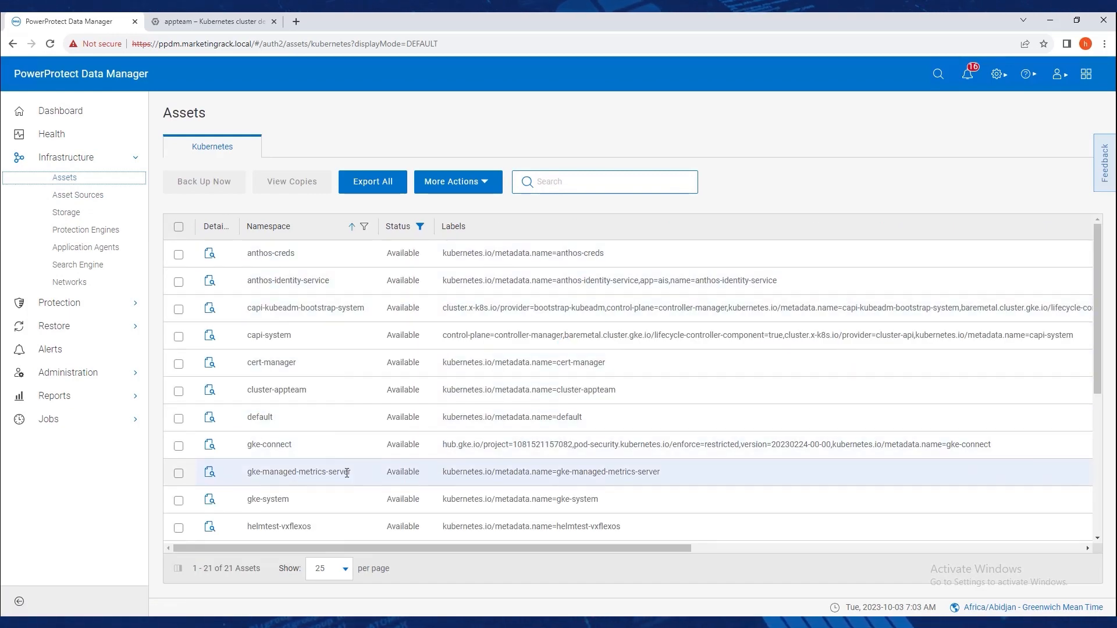
pyautogui.scroll(-5, 349, 473)
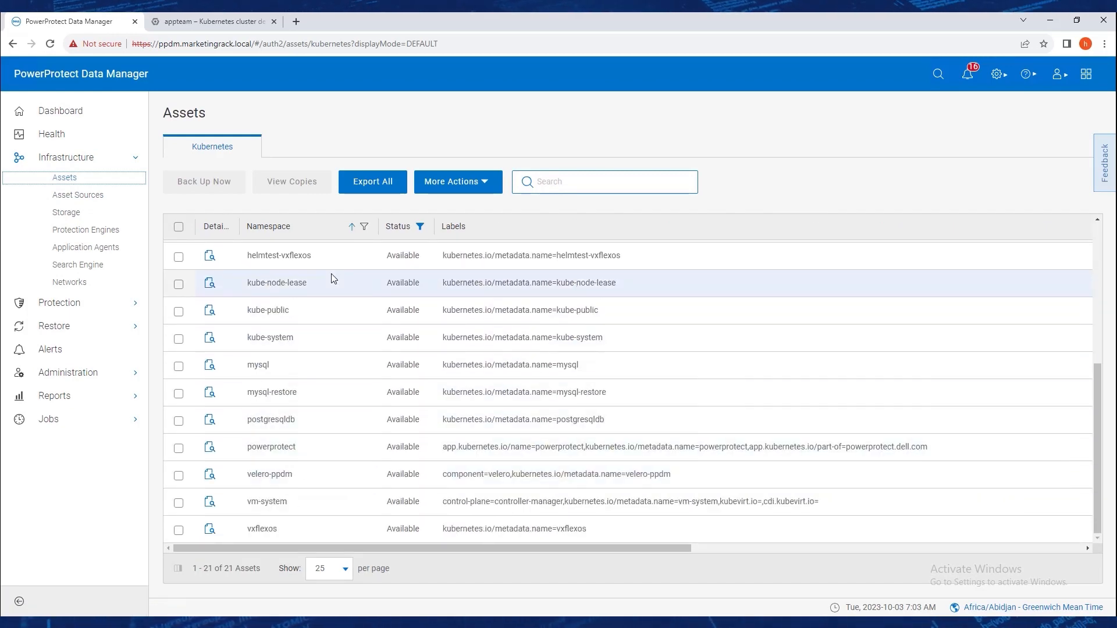
pyautogui.click(178, 421)
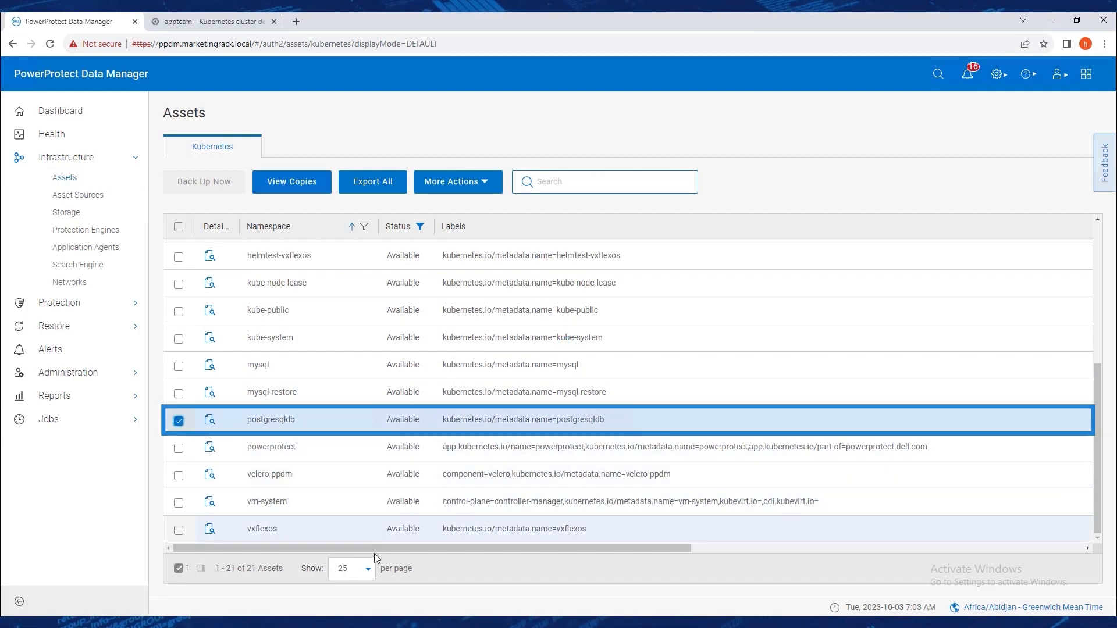
pyautogui.hscroll(3, 647, 536)
pyautogui.hscroll(5, 648, 536)
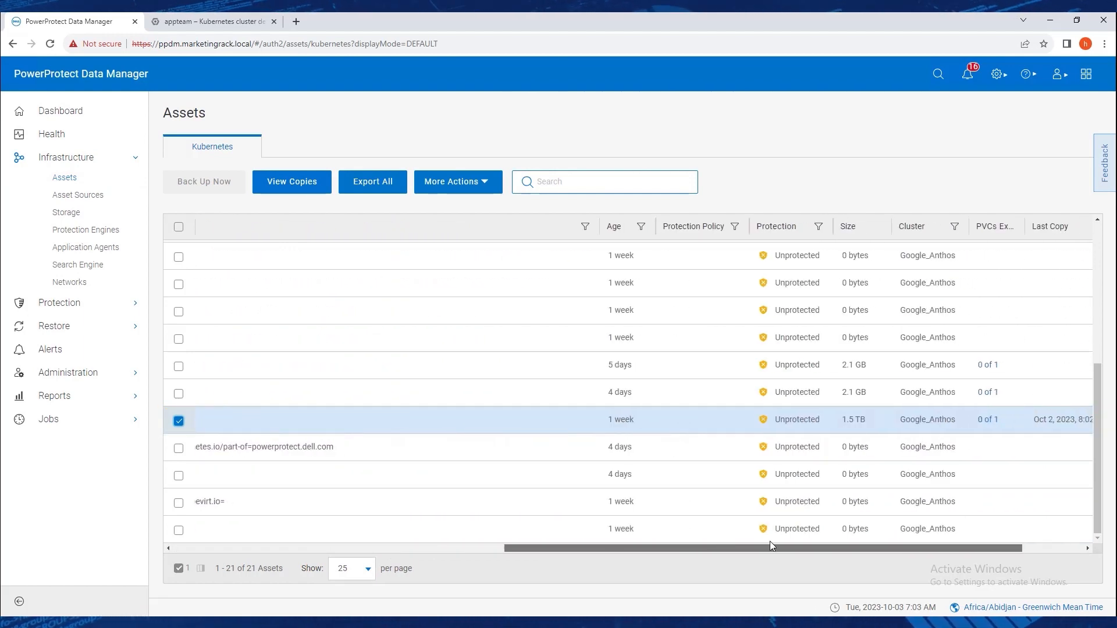
# - View the PVC exclusion details of the postgresqldb namespace, close them and deselect the namespace
pyautogui.click(879, 420)
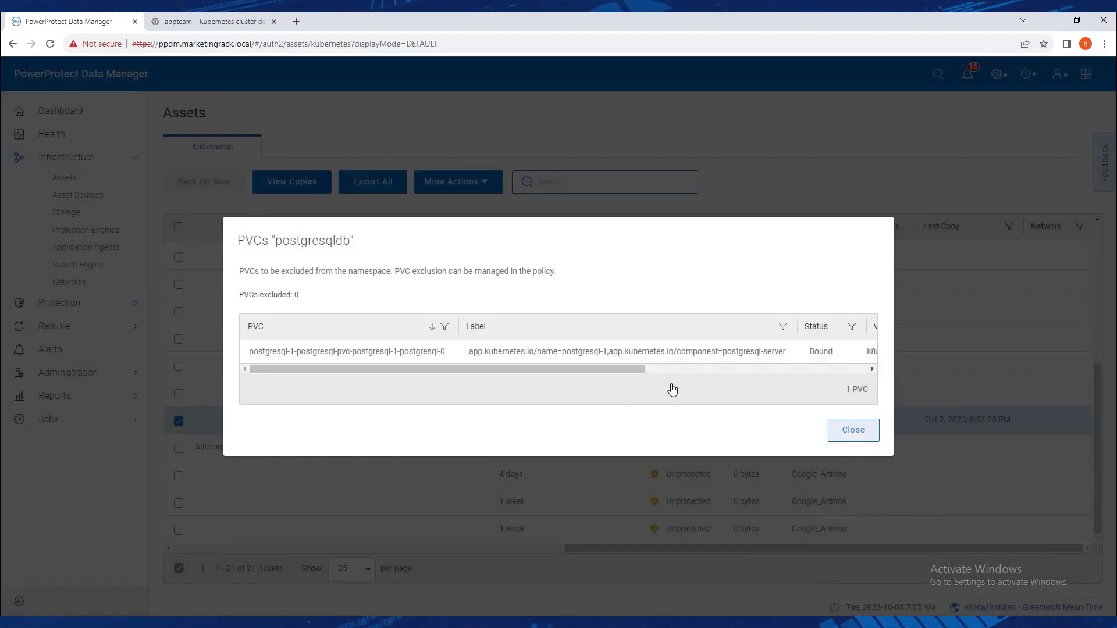
pyautogui.moveTo(349, 368); pyautogui.dragTo(320, 370)
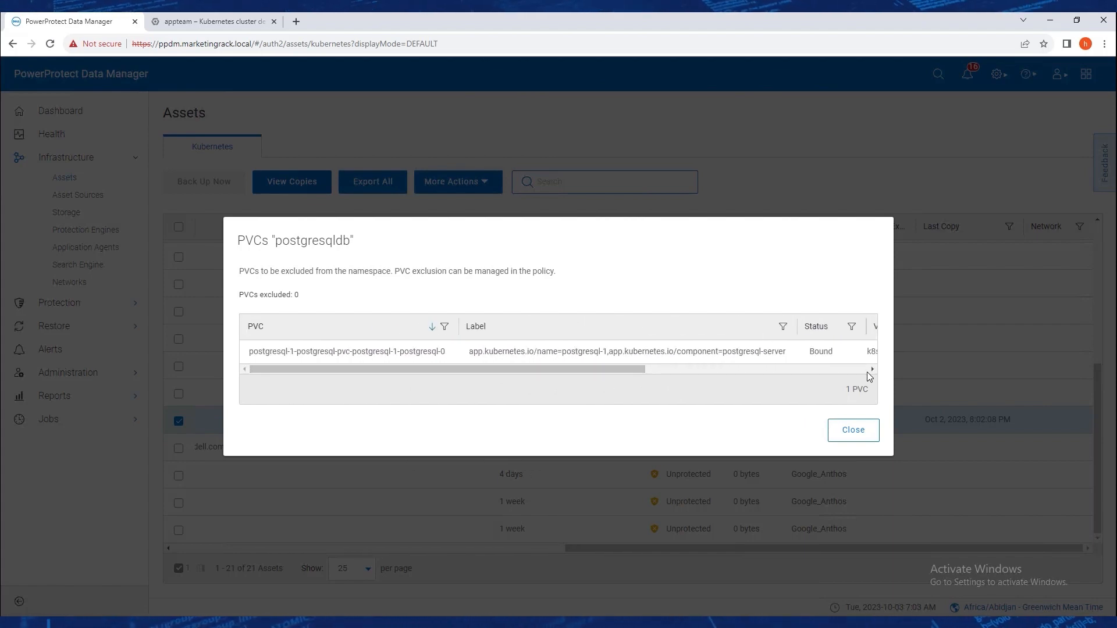
pyautogui.click(853, 430)
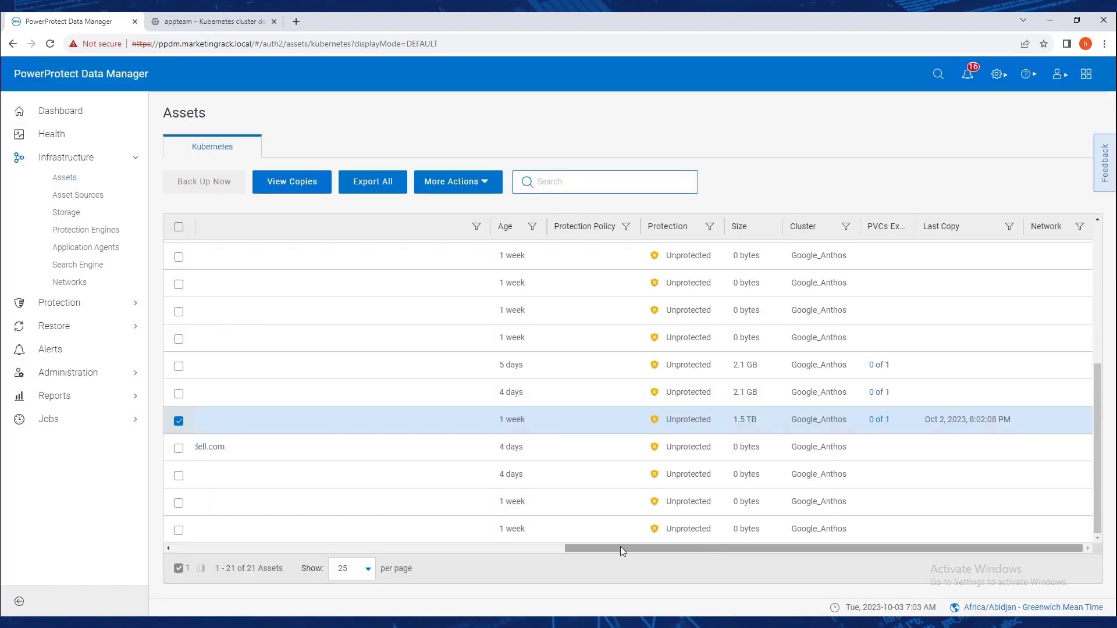
pyautogui.moveTo(620, 546); pyautogui.dragTo(150, 554)
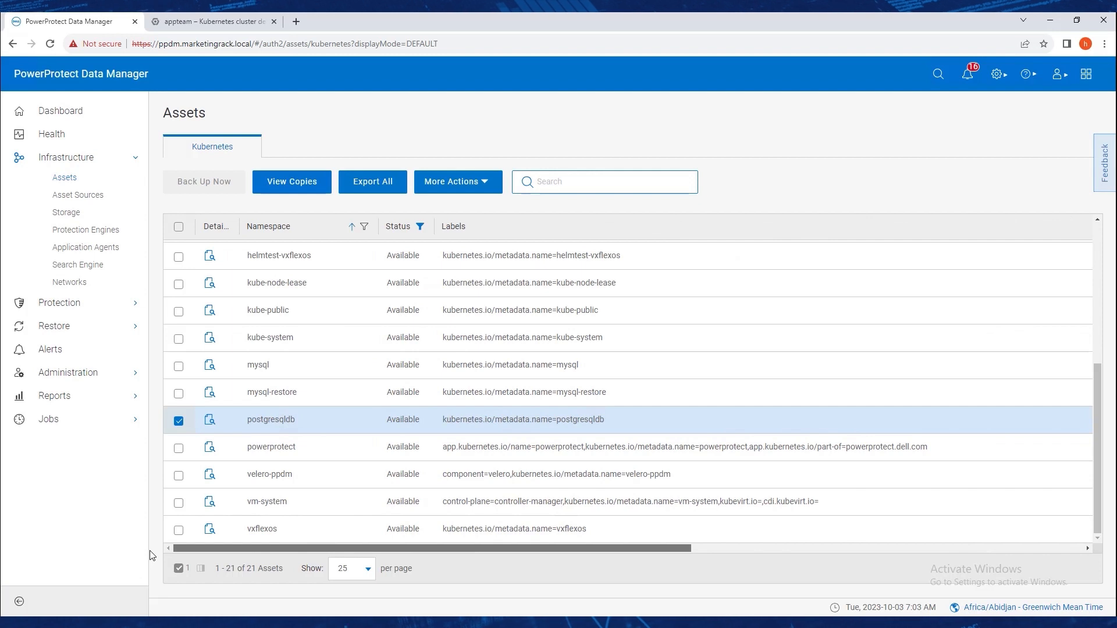
pyautogui.click(179, 421)
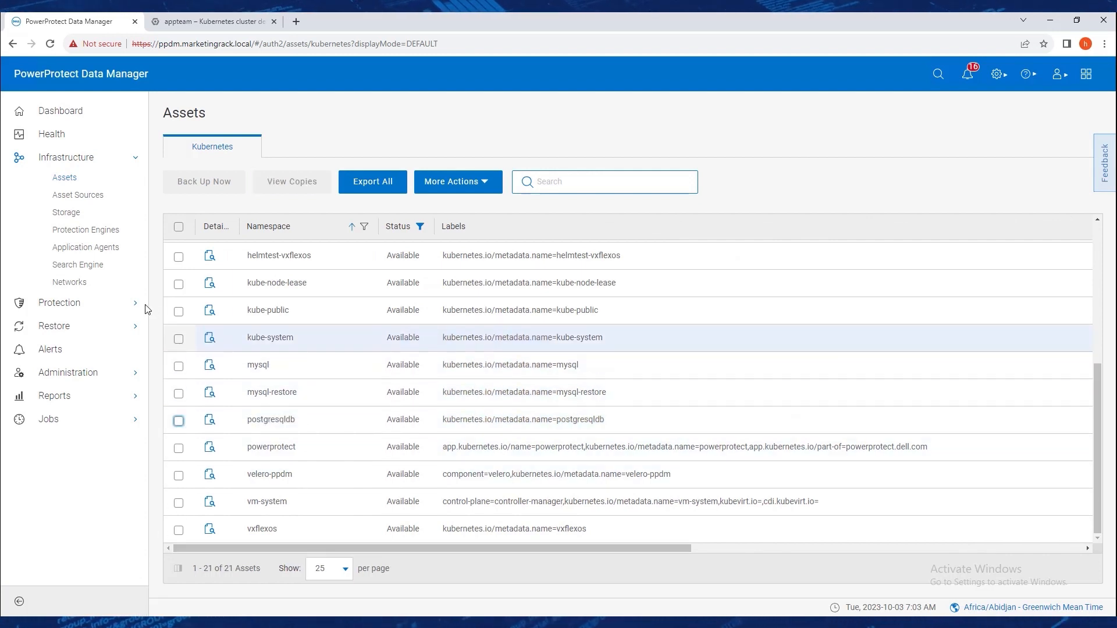
# - Start a Kubernetes protection policy named Google_Anthos_protection with the Crash Consistent purpose
pyautogui.click(99, 306)
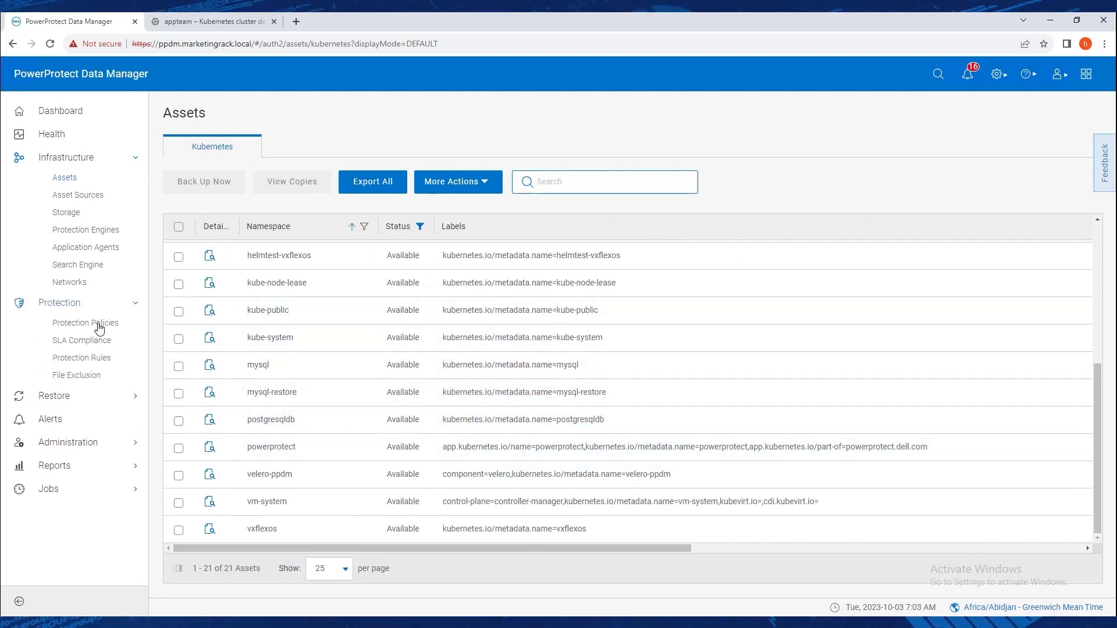
pyautogui.click(98, 325)
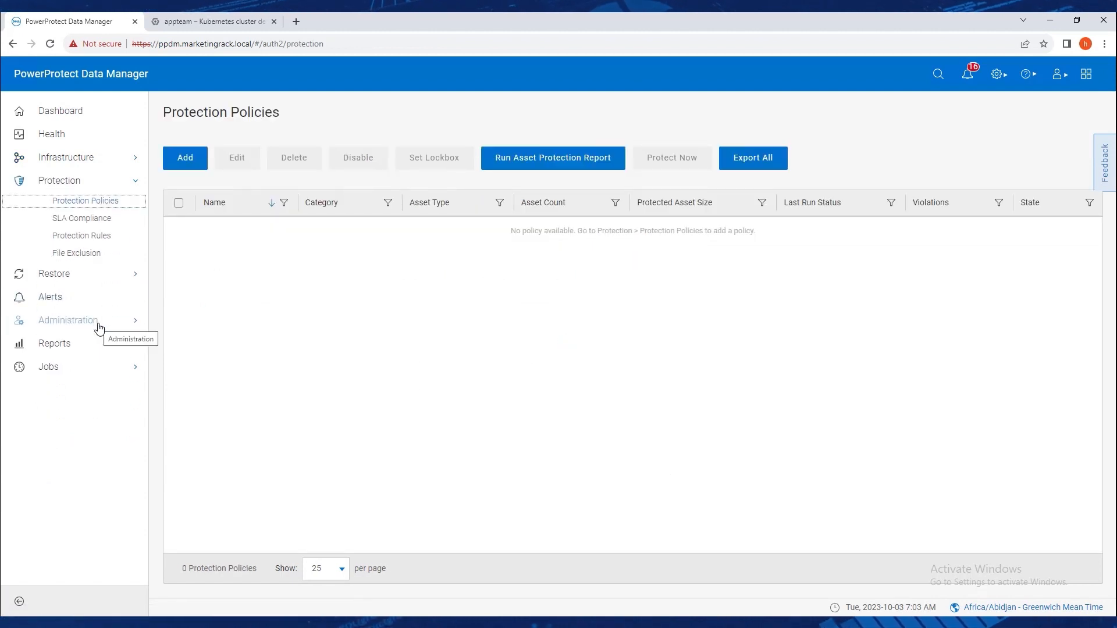
pyautogui.click(185, 158)
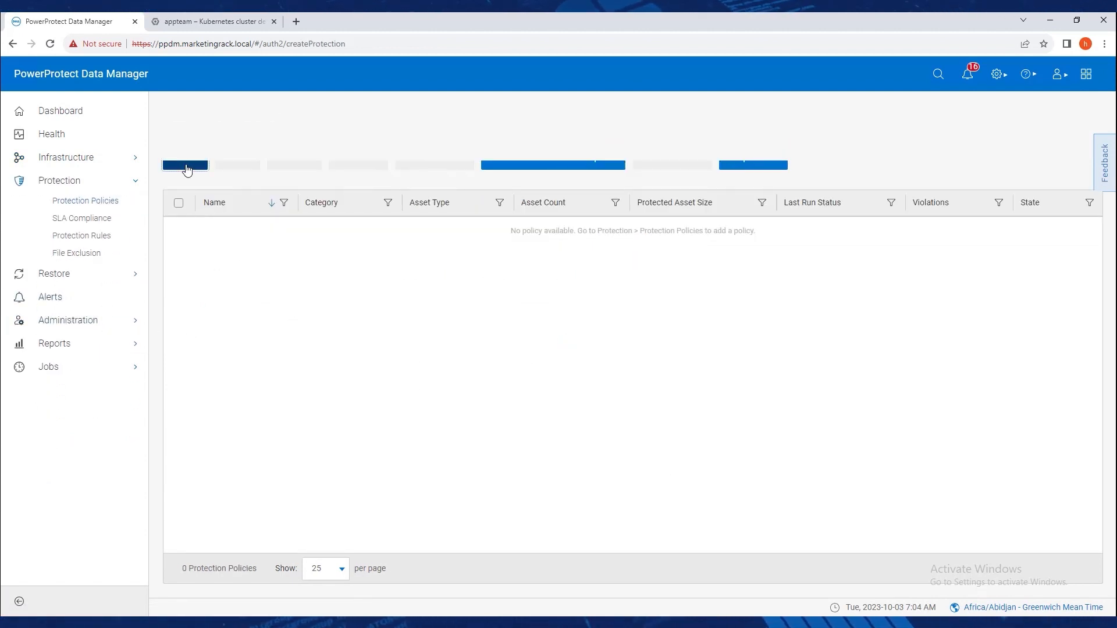
pyautogui.click(539, 217)
pyautogui.click(557, 266)
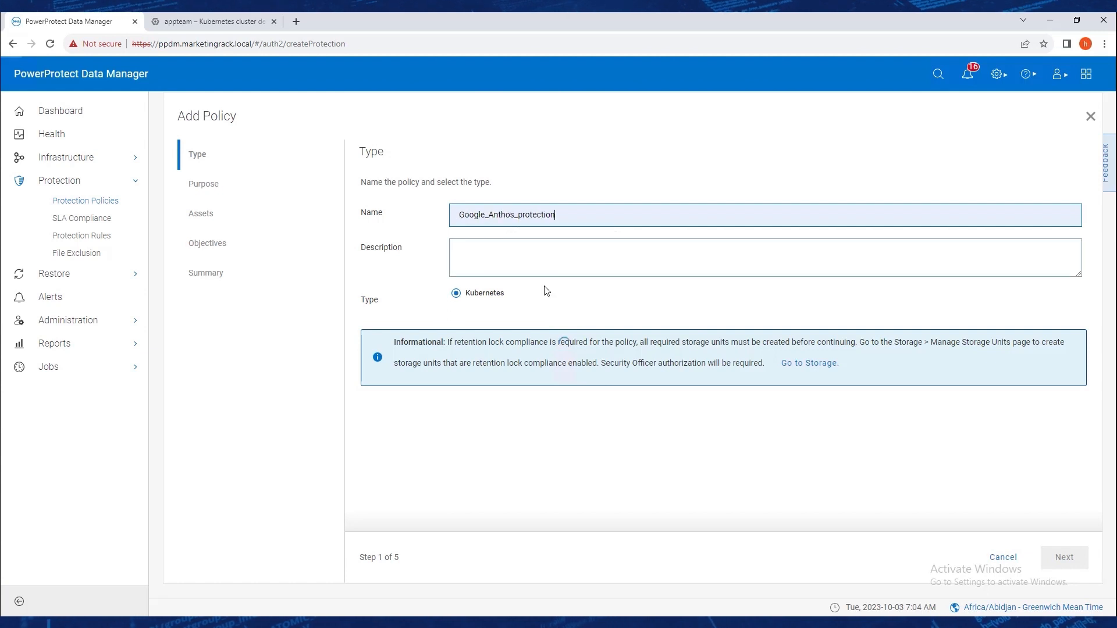
pyautogui.click(1059, 559)
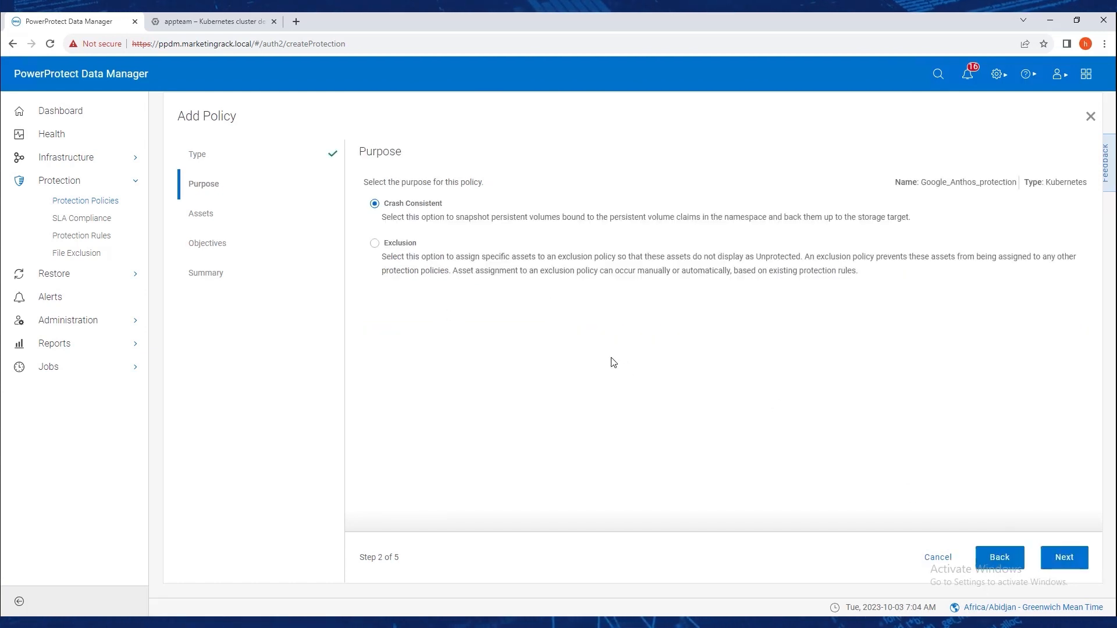
pyautogui.click(1063, 558)
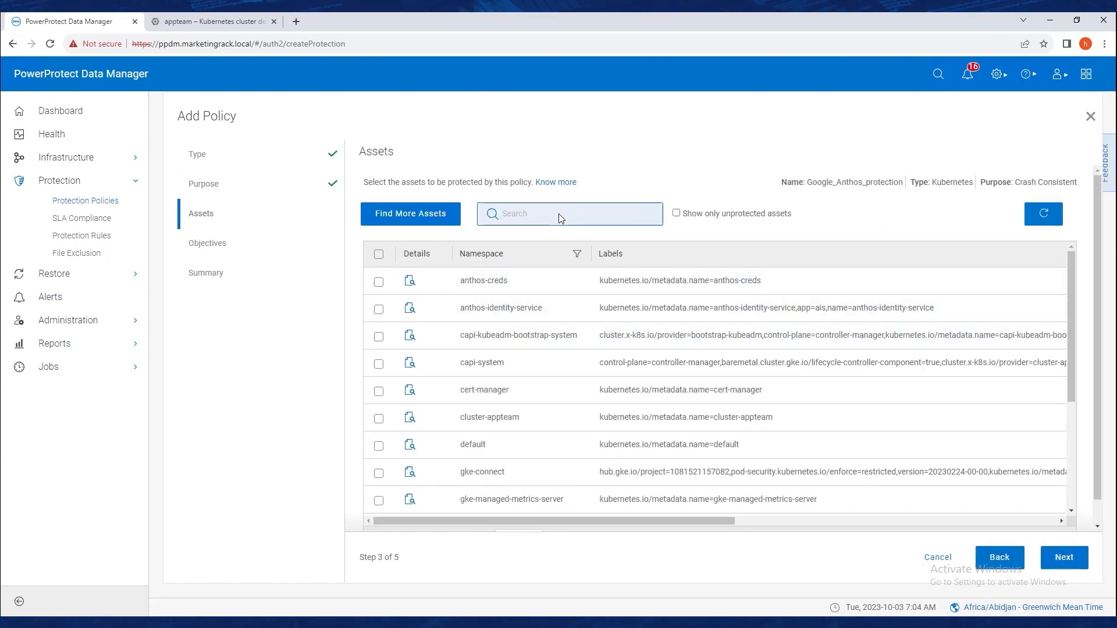
# - Search the policy's assets for "postgres" and assign the postgresqldb namespace to the policy
pyautogui.click(561, 218)
pyautogui.write('postgres')
pyautogui.click(379, 282)
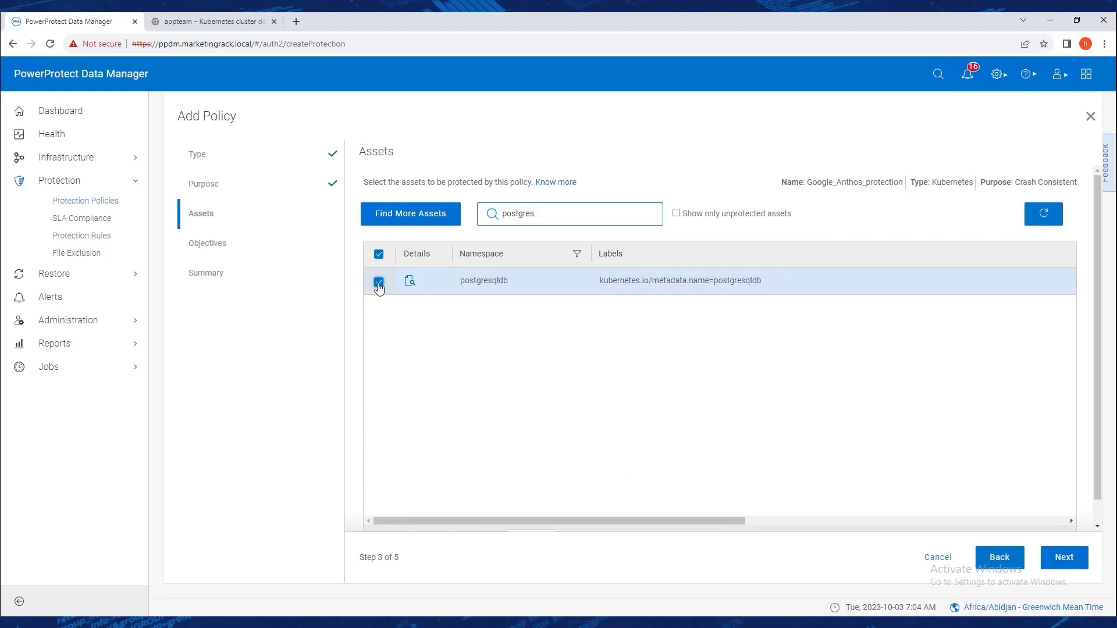
pyautogui.click(1065, 558)
# - Add a primary backup to ddve.marketingrack.local with a daily Synthetic Full schedule retained for 5 days, and finish the policy
pyautogui.click(468, 298)
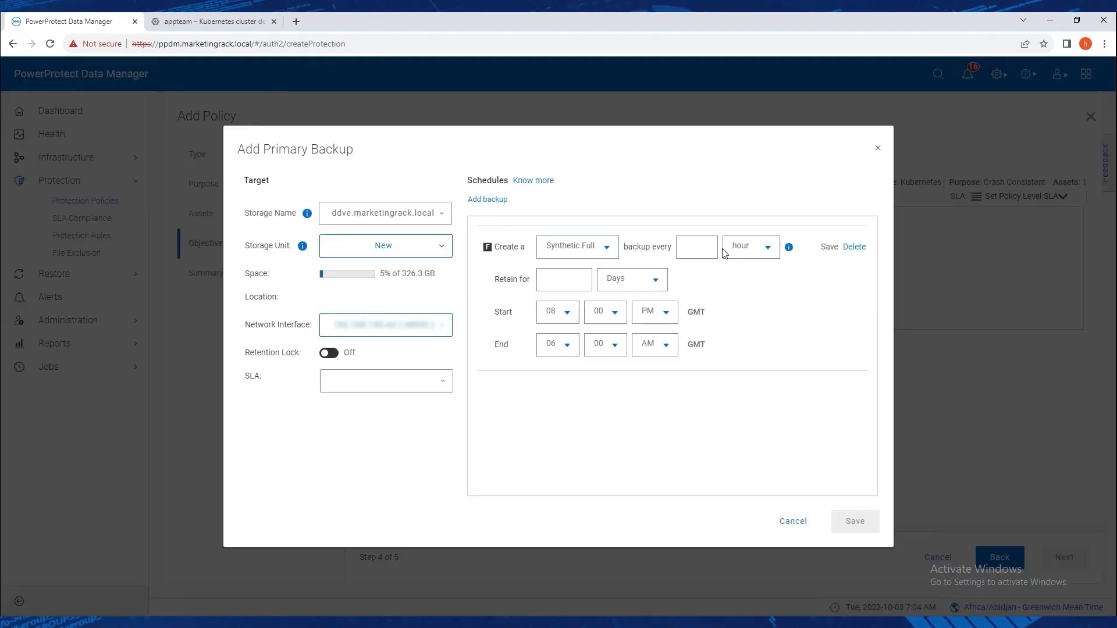
pyautogui.click(750, 247)
pyautogui.click(739, 265)
pyautogui.click(565, 282)
pyautogui.write('5')
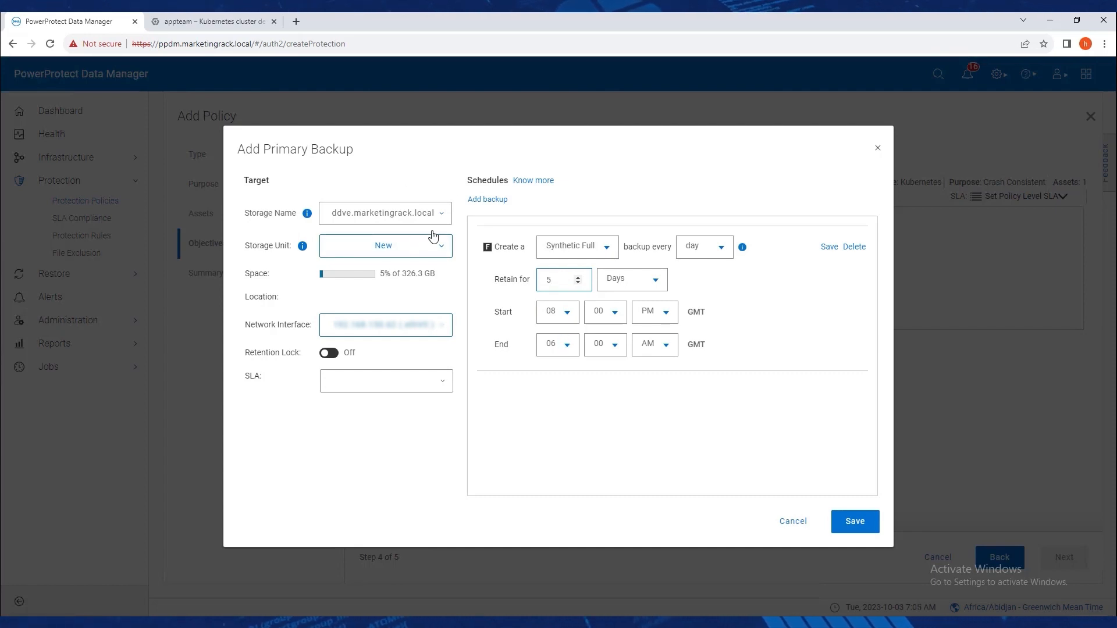
pyautogui.click(865, 522)
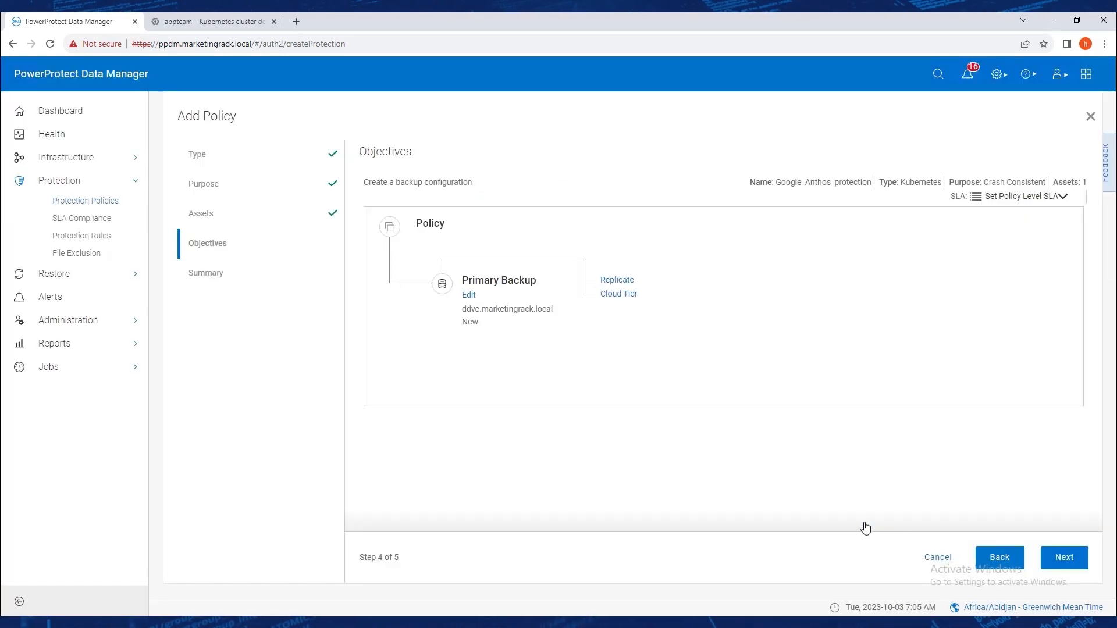
pyautogui.click(1061, 559)
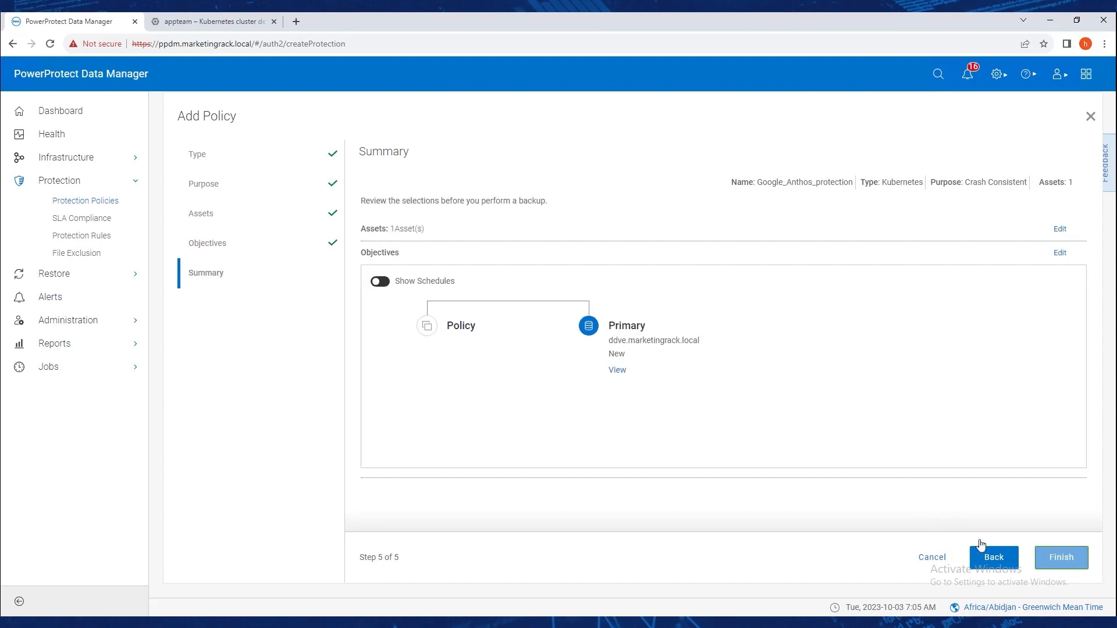
pyautogui.click(1066, 567)
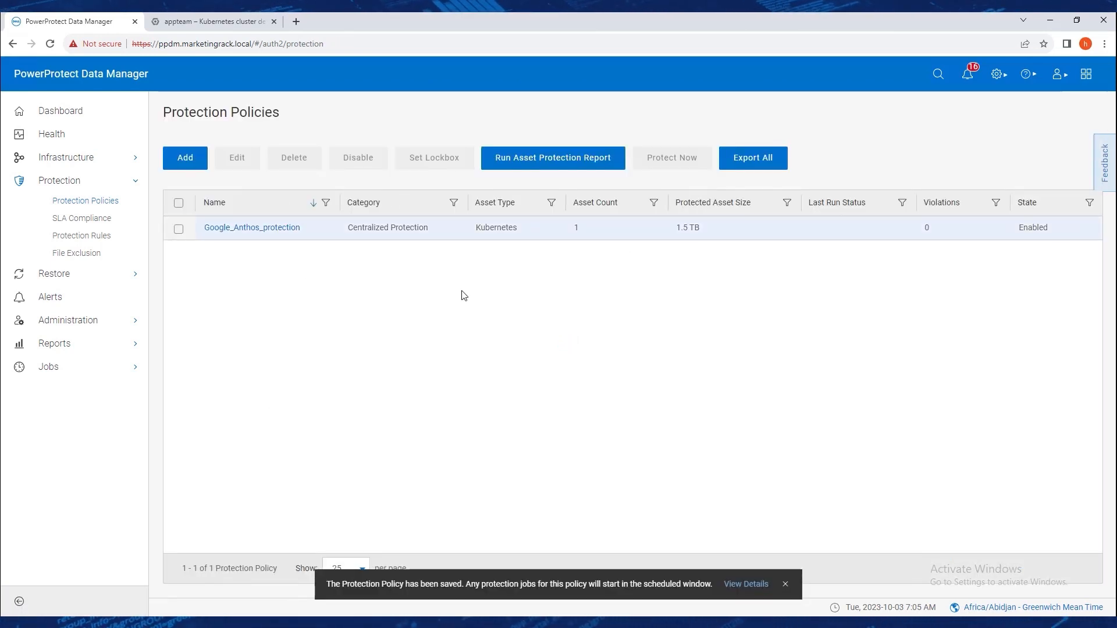
# - Check the policy's configuration jobs among the in-progress and successful system jobs
pyautogui.click(52, 366)
pyautogui.click(76, 423)
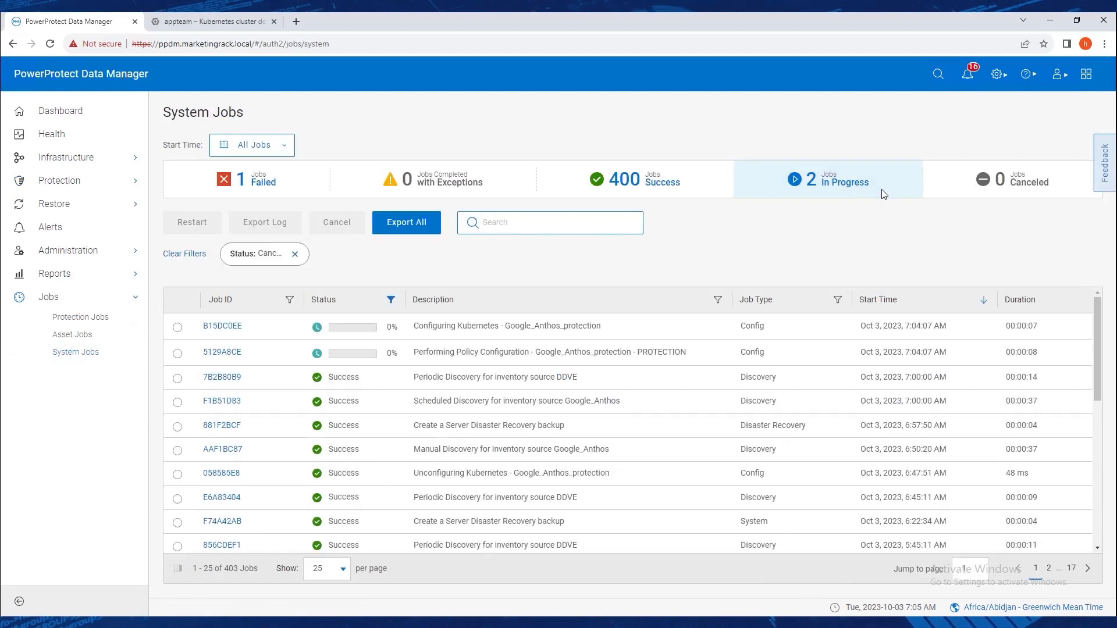
pyautogui.click(884, 194)
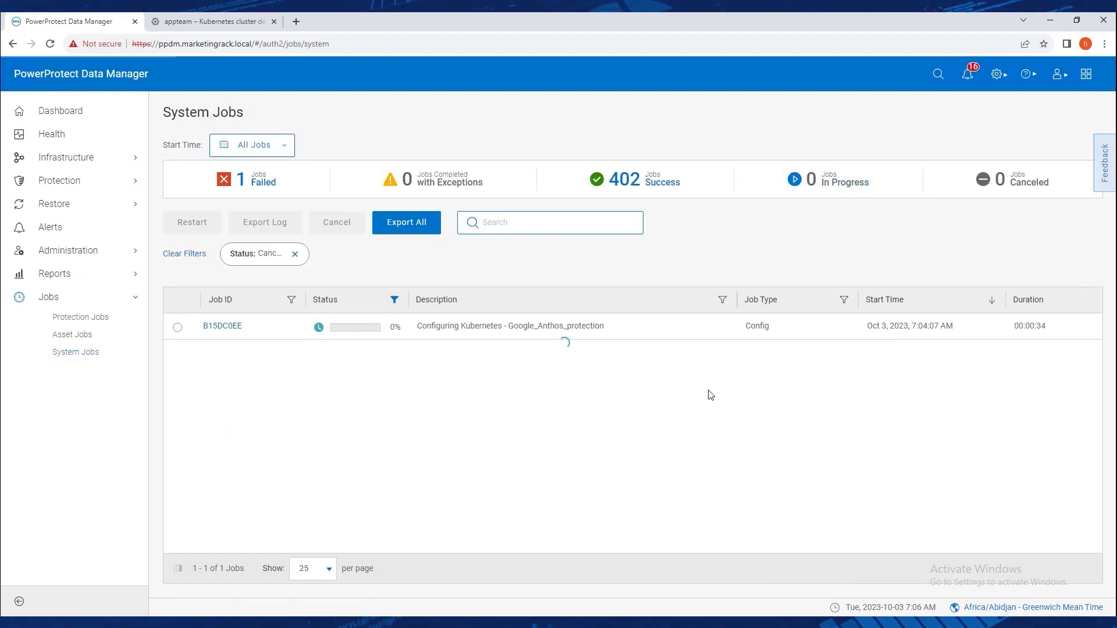
pyautogui.click(679, 177)
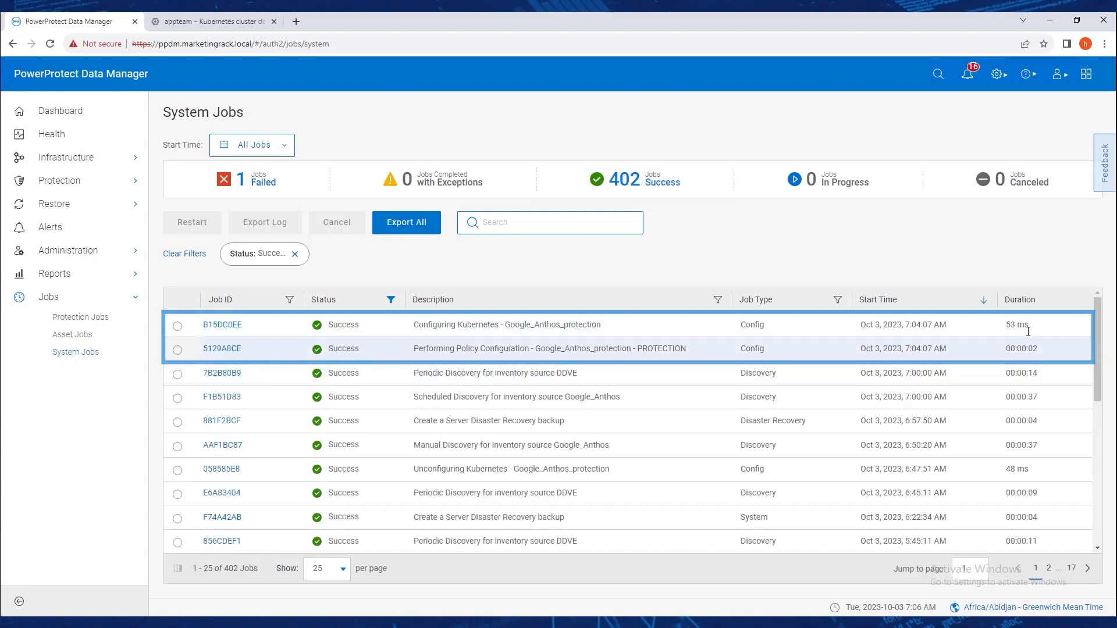
# - Run an on-demand full backup of all assets in the Google_Anthos_protection policy
pyautogui.click(101, 190)
pyautogui.click(96, 202)
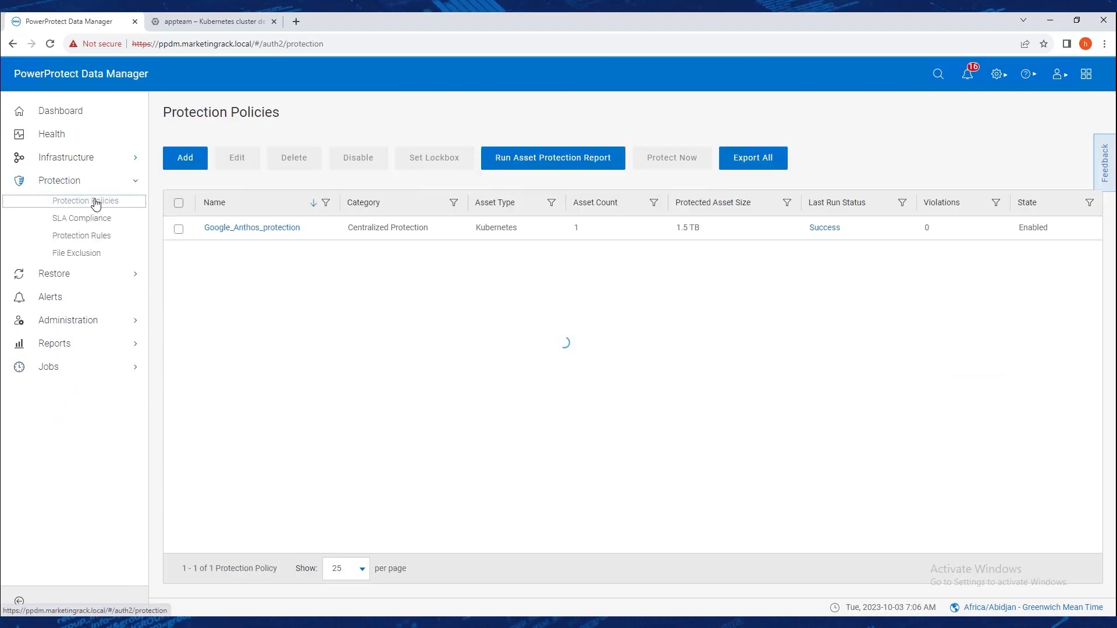
pyautogui.click(179, 229)
pyautogui.click(683, 168)
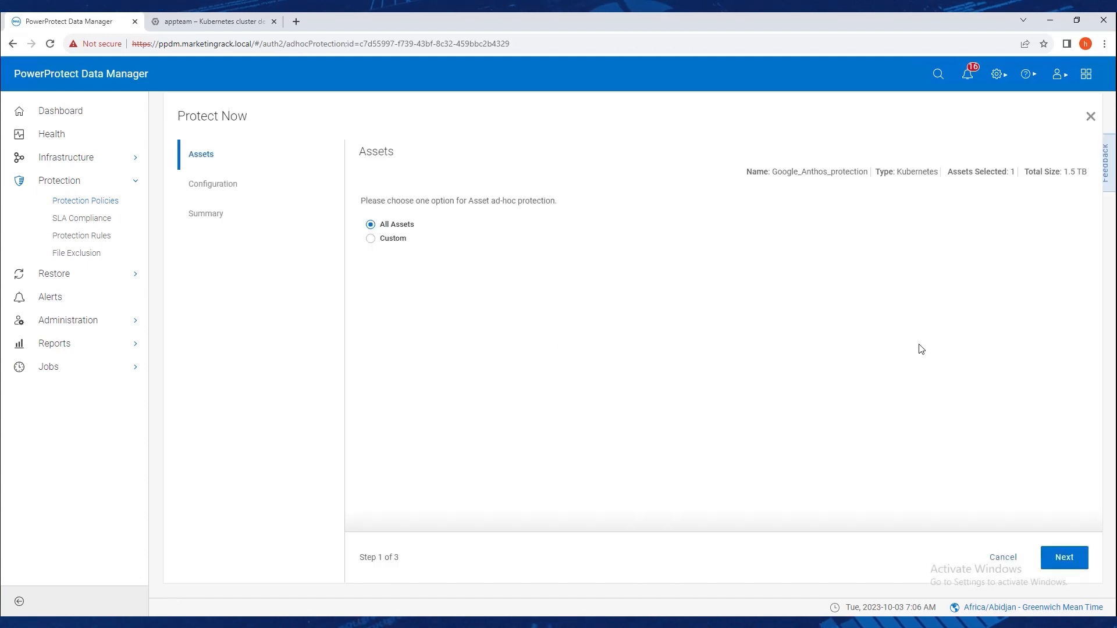
pyautogui.click(1054, 558)
pyautogui.click(1050, 558)
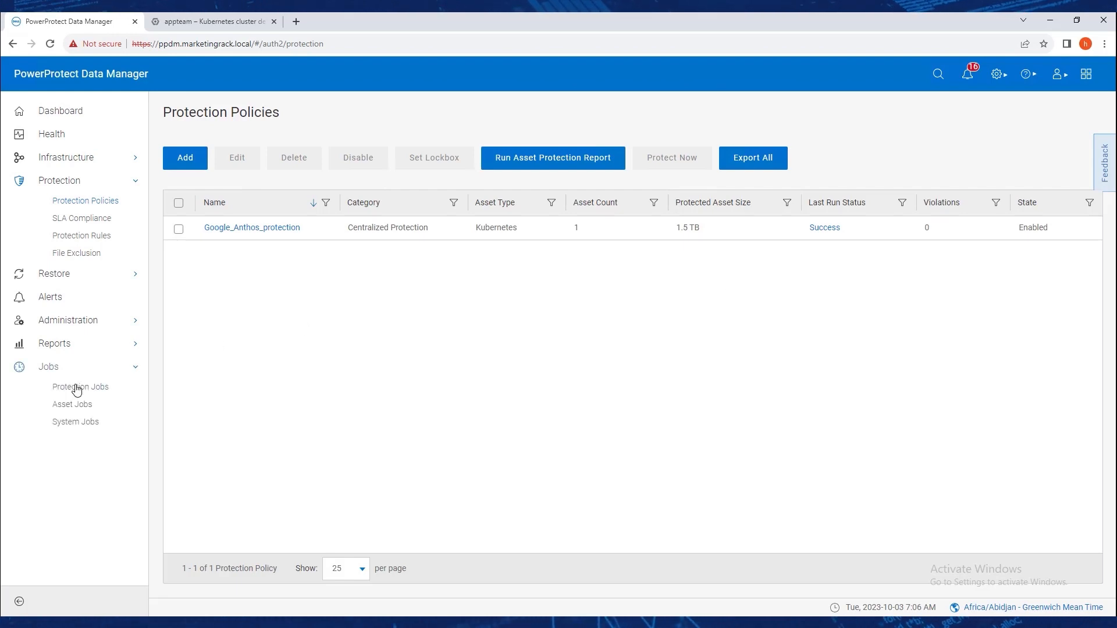
# - Examine the step log of postgresqldb in the in-progress manual protection job, and return to the protection jobs list
pyautogui.click(78, 387)
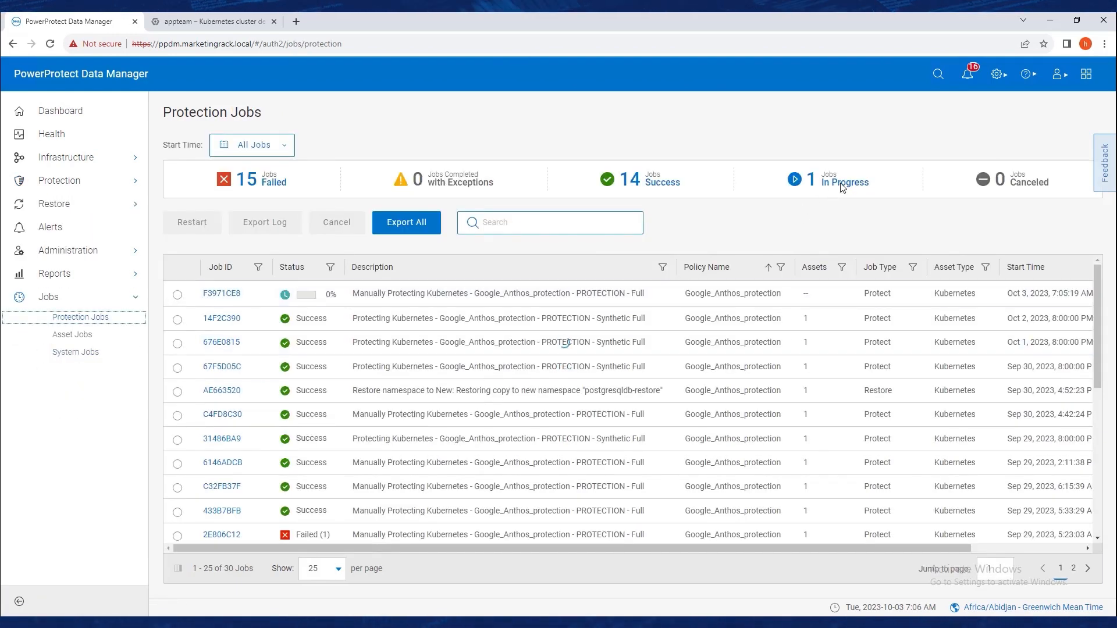
pyautogui.click(841, 185)
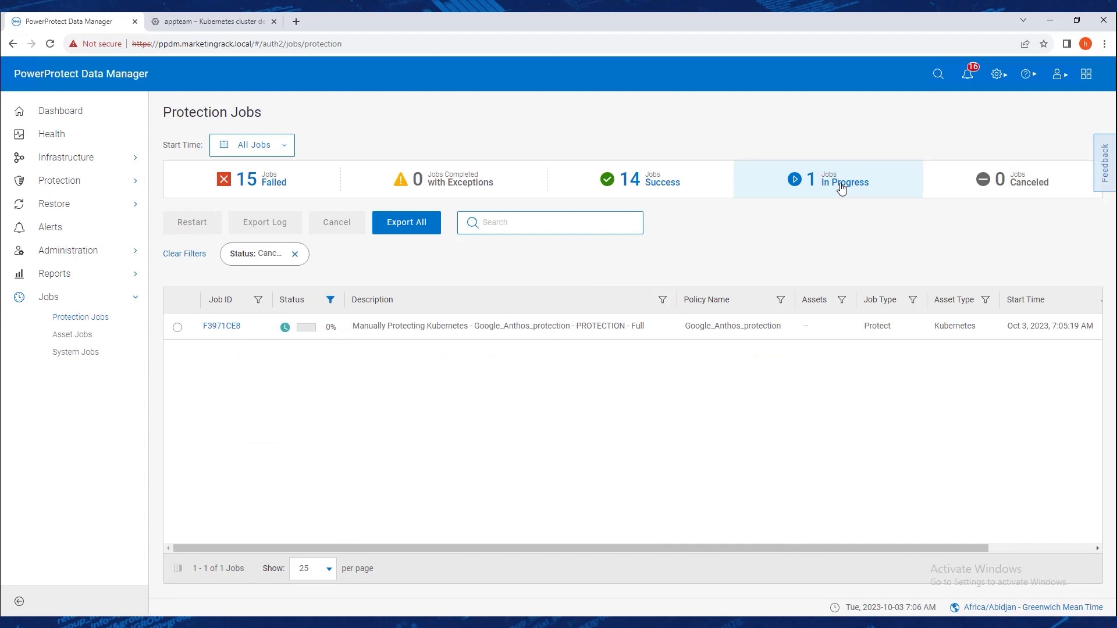
pyautogui.click(226, 326)
pyautogui.click(208, 280)
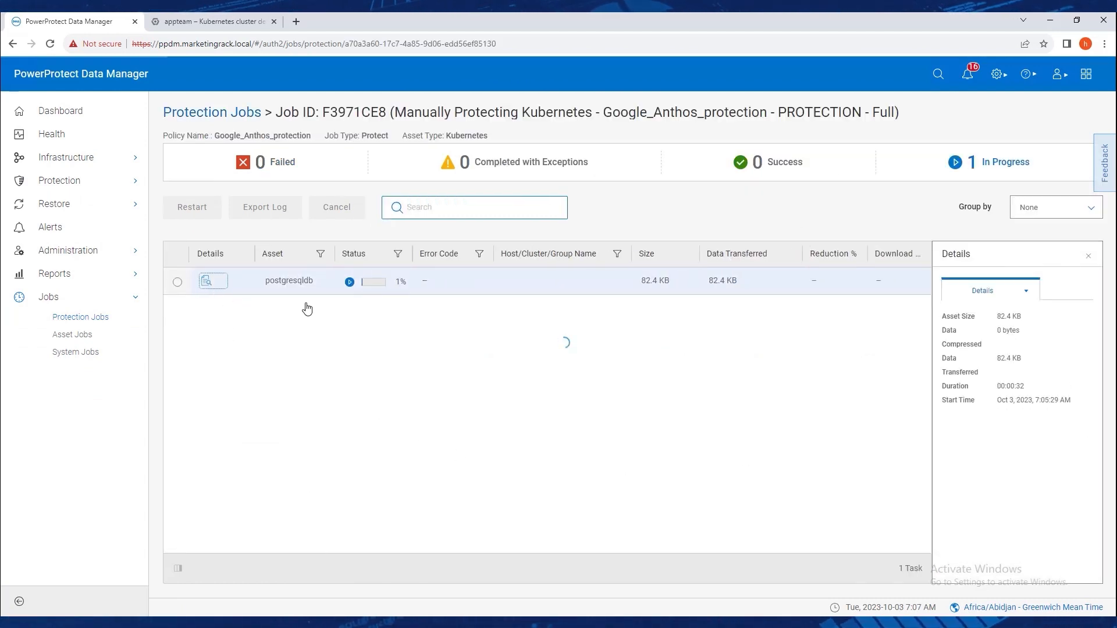
pyautogui.click(751, 290)
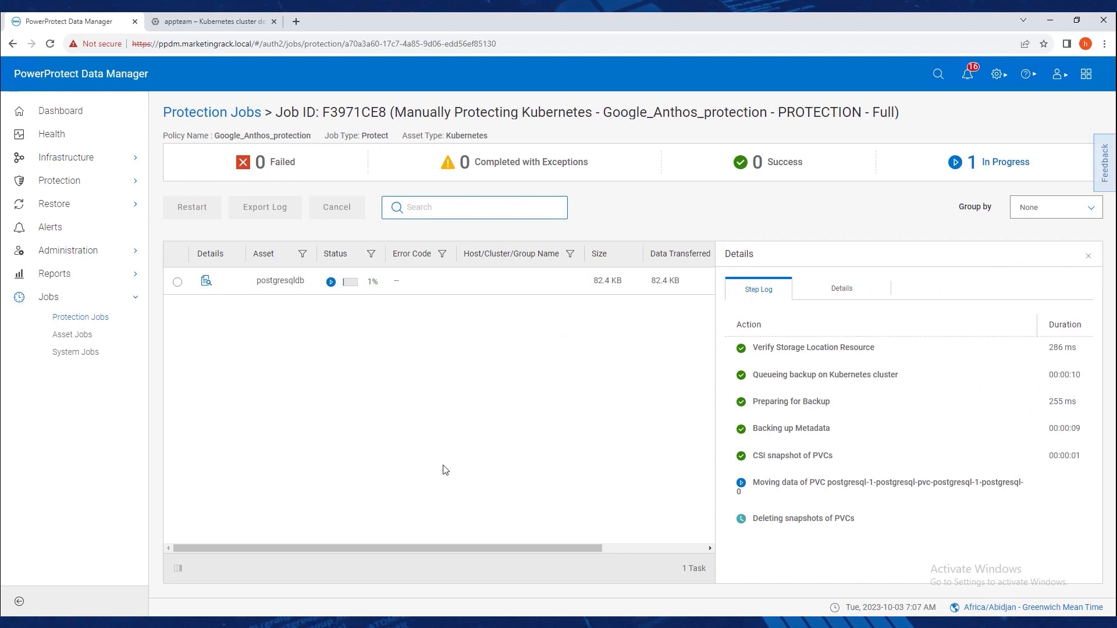
pyautogui.scroll(-3, 814, 541)
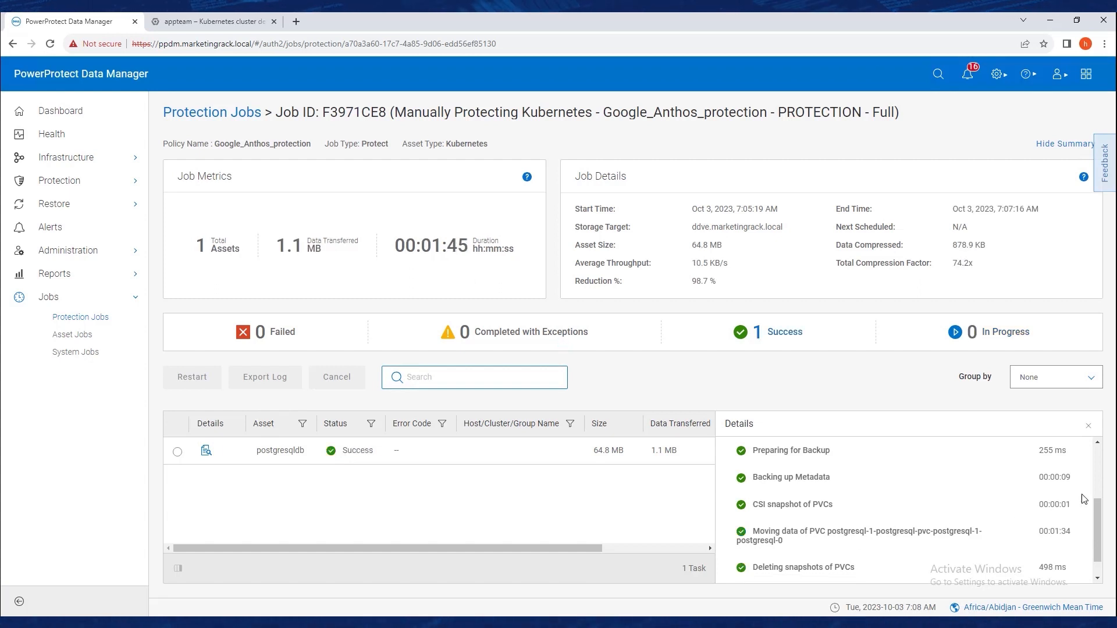
pyautogui.moveTo(1098, 509); pyautogui.dragTo(1099, 550)
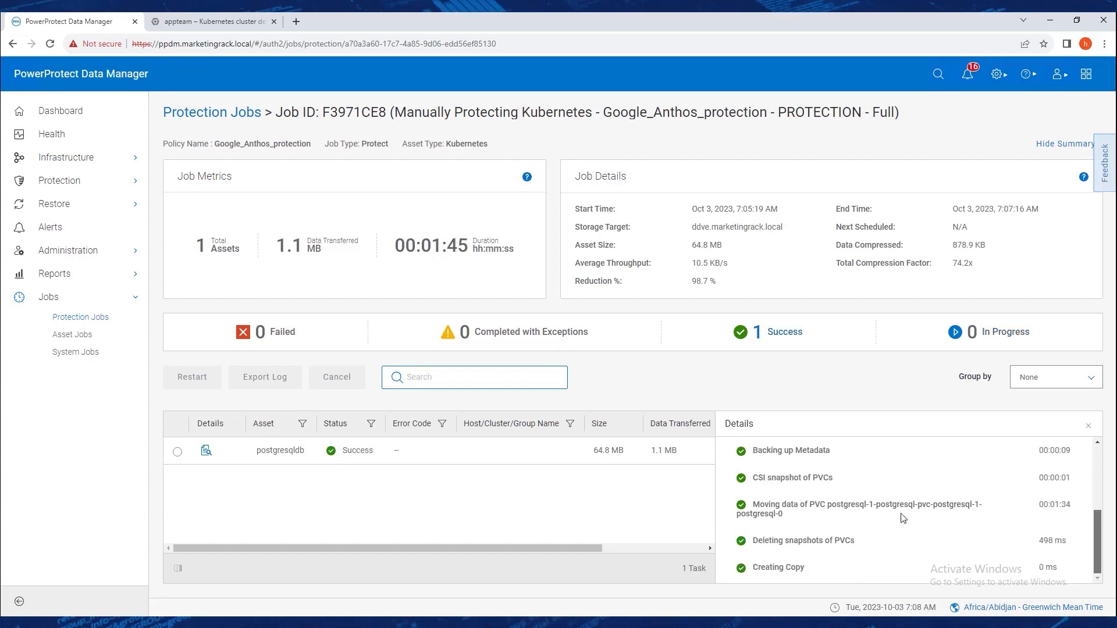
pyautogui.click(241, 114)
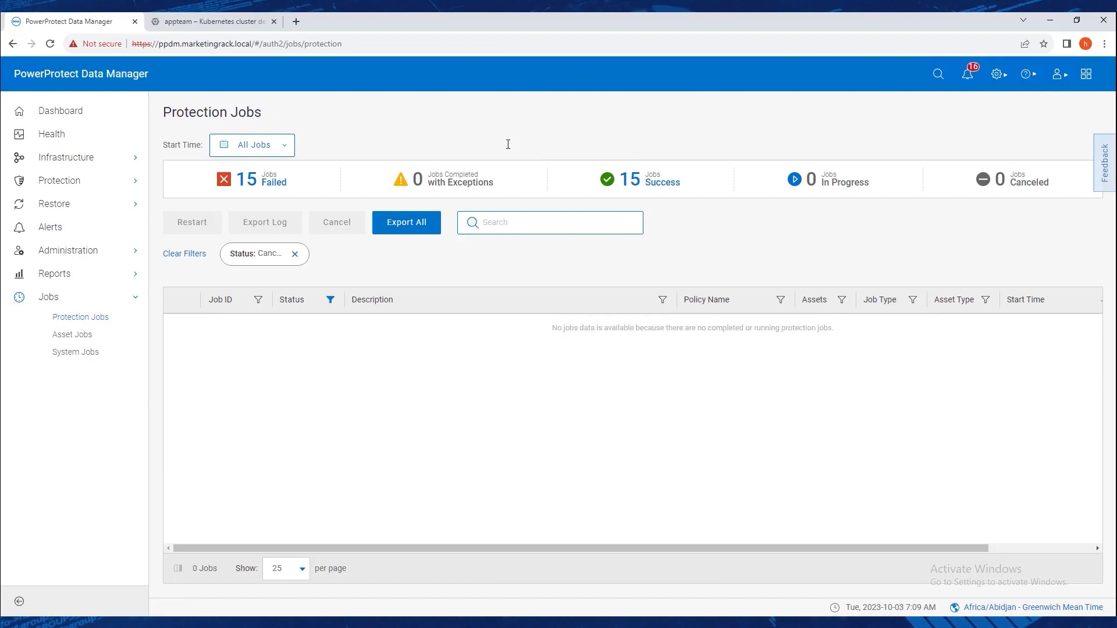
# - Show the restorable copies of postgresqldb on ddve.marketingrack.local and select the Oct 3, 2023, 7:07:14 AM copy
pyautogui.click(87, 209)
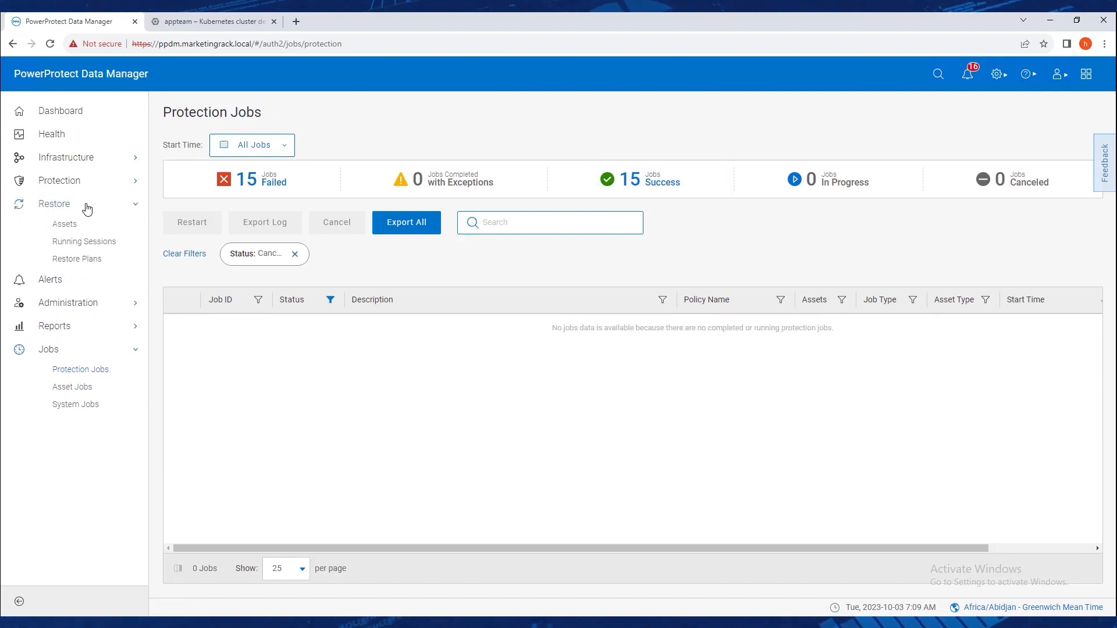
pyautogui.click(65, 224)
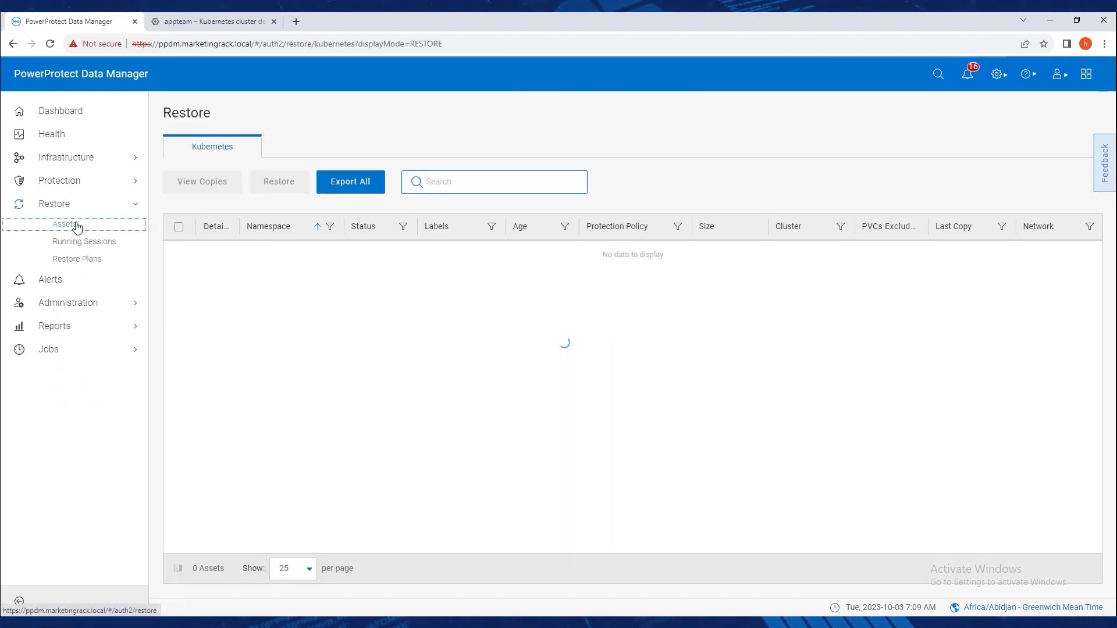
pyautogui.click(179, 255)
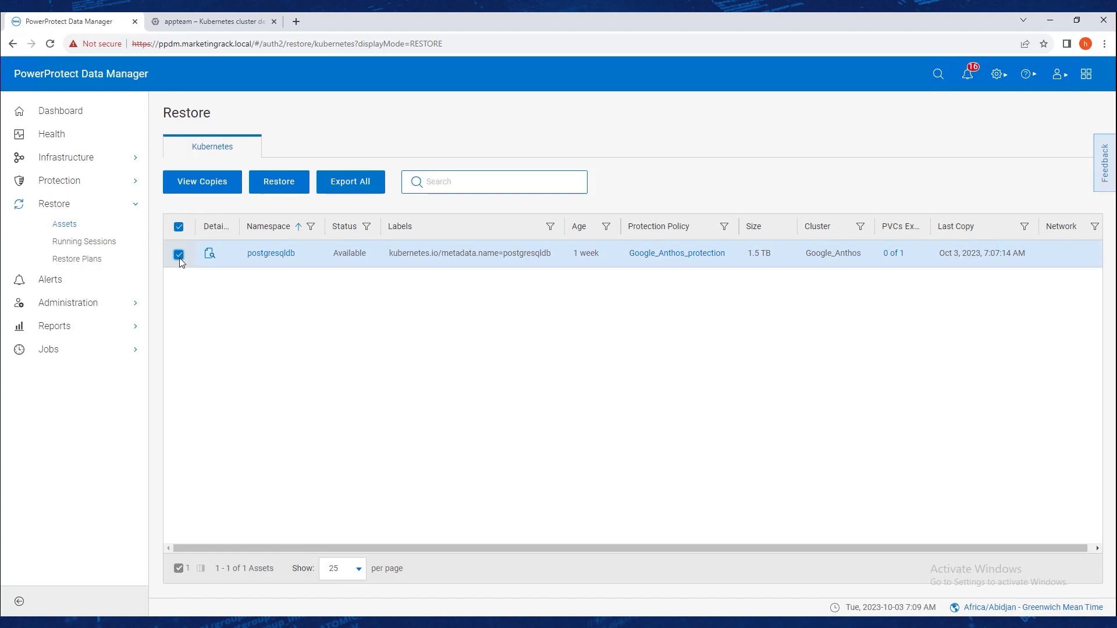
pyautogui.click(217, 185)
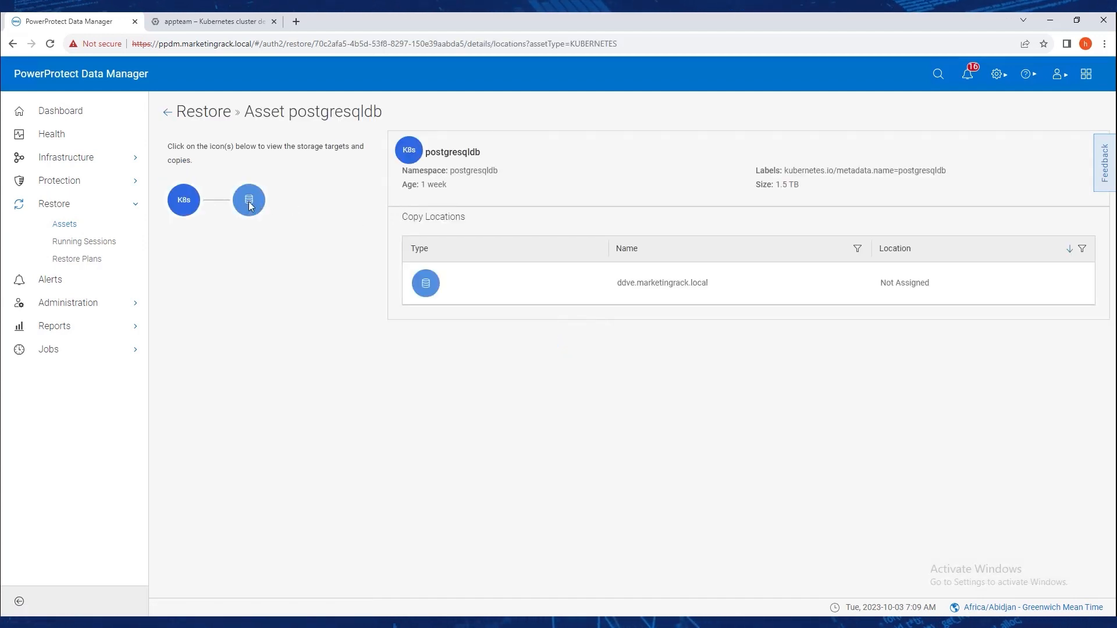
pyautogui.click(249, 203)
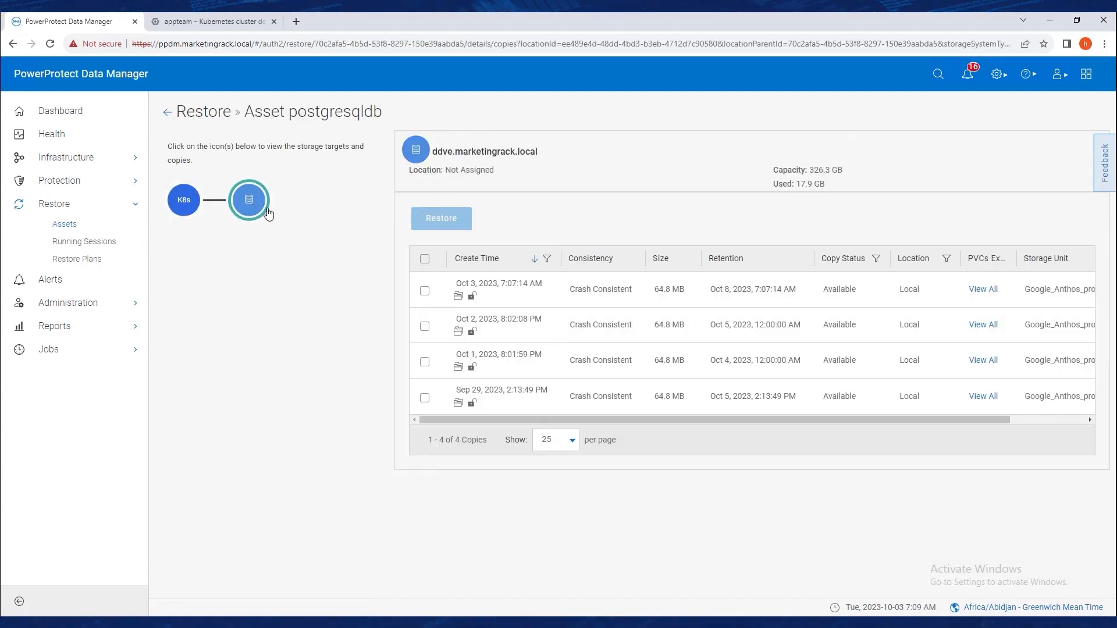
pyautogui.click(424, 291)
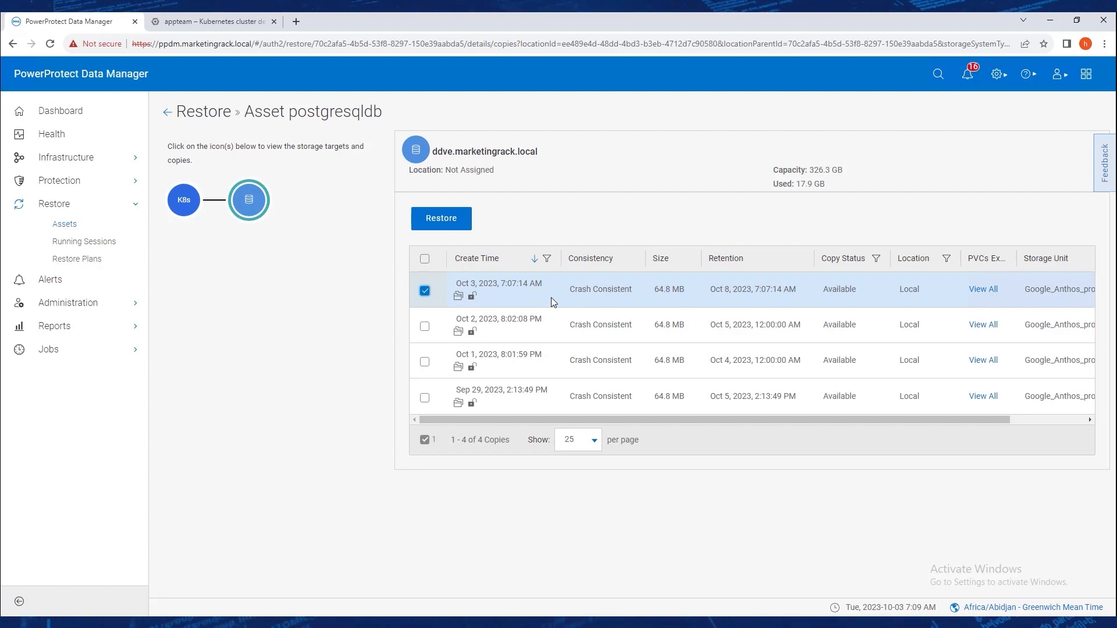
# - Start restoring the selected copy to the original cluster, with the purpose Restore Namespace and Select PVCs
pyautogui.click(451, 224)
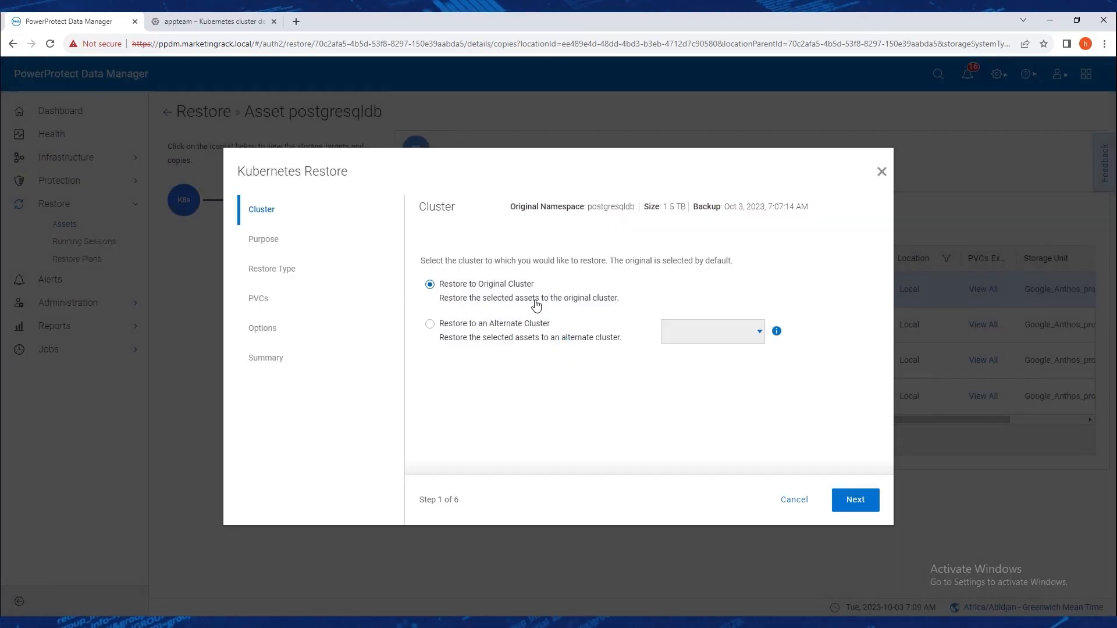
pyautogui.click(856, 500)
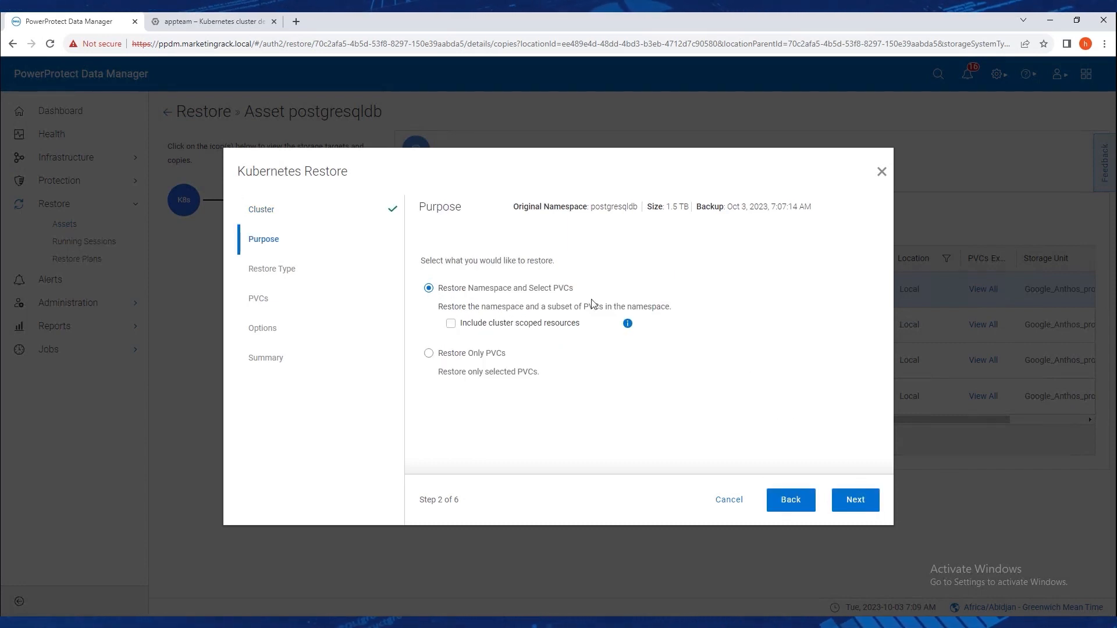
pyautogui.click(862, 504)
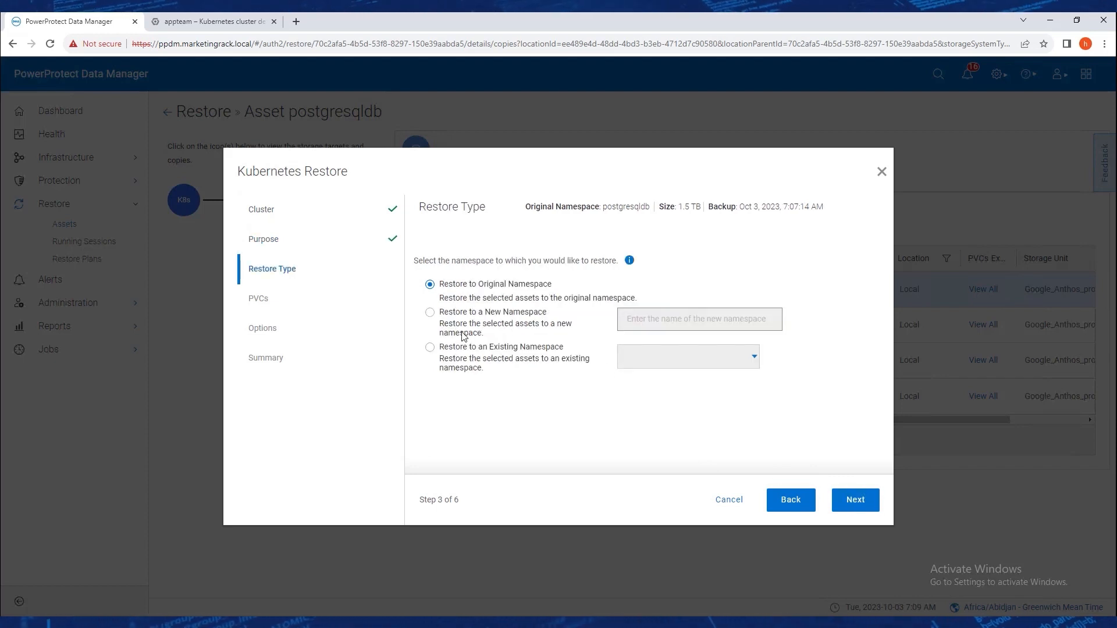
# - Set the restore type to a new namespace named postgresqldb-restore
pyautogui.click(517, 315)
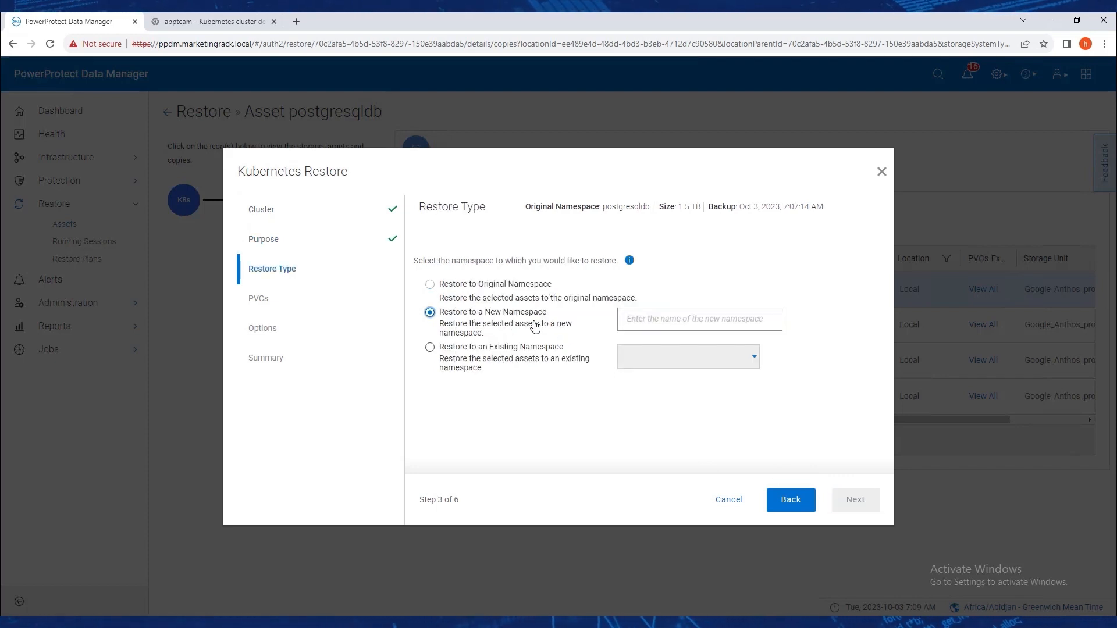
pyautogui.click(649, 323)
pyautogui.press('Down')
pyautogui.press('Down')
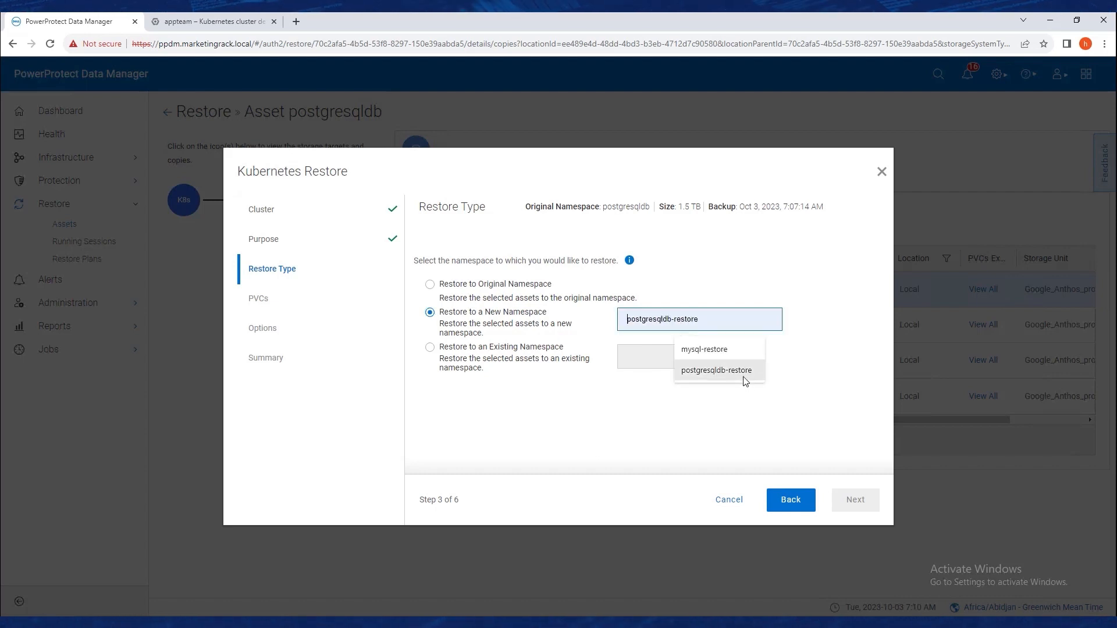
pyautogui.press('Return')
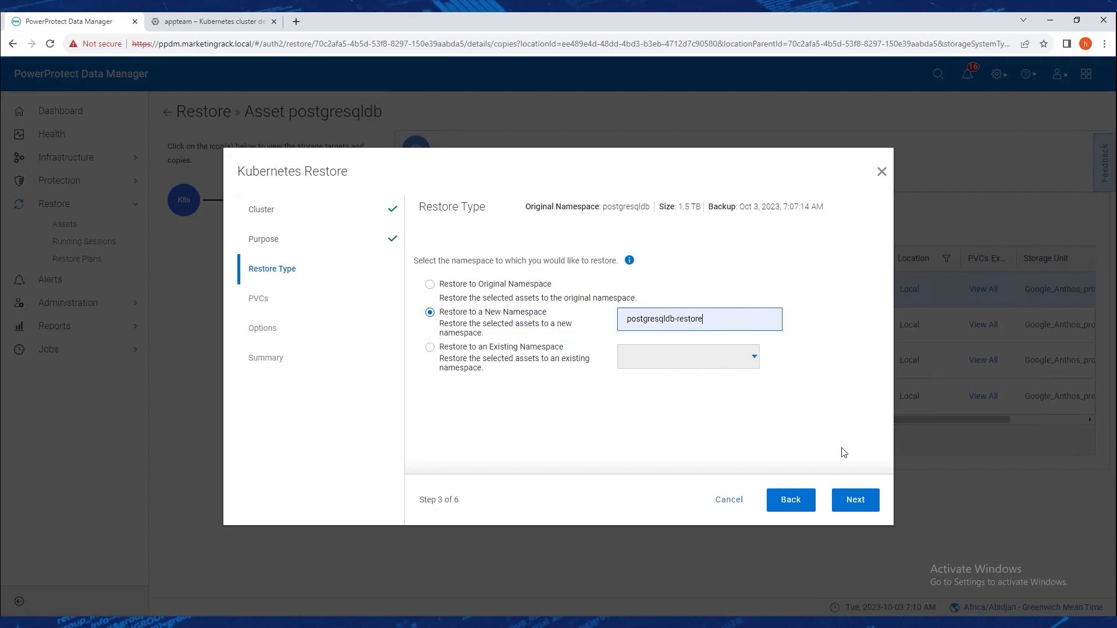
pyautogui.click(857, 503)
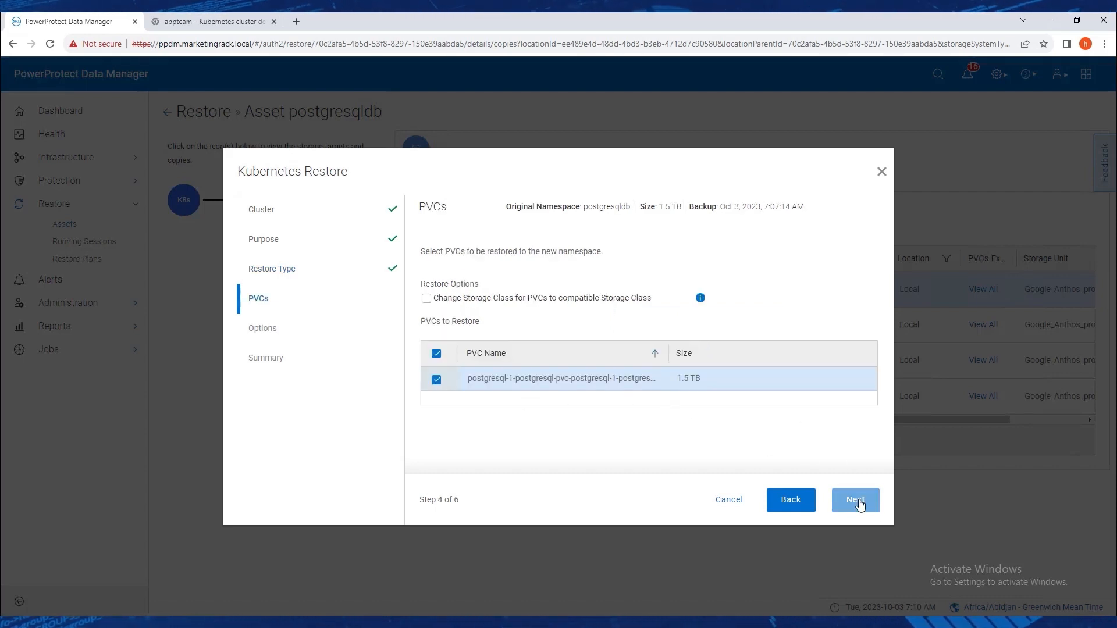
# - Accept the selected PVC and the default options, review the restore summary, and launch the restore
pyautogui.click(860, 504)
pyautogui.click(853, 500)
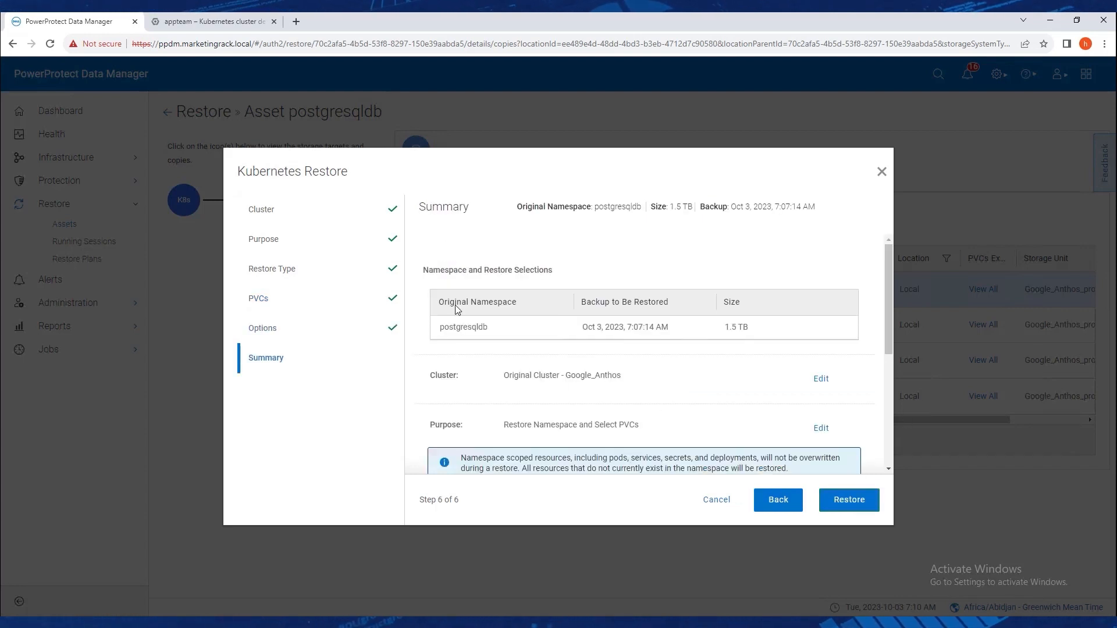
pyautogui.moveTo(889, 278); pyautogui.dragTo(881, 431)
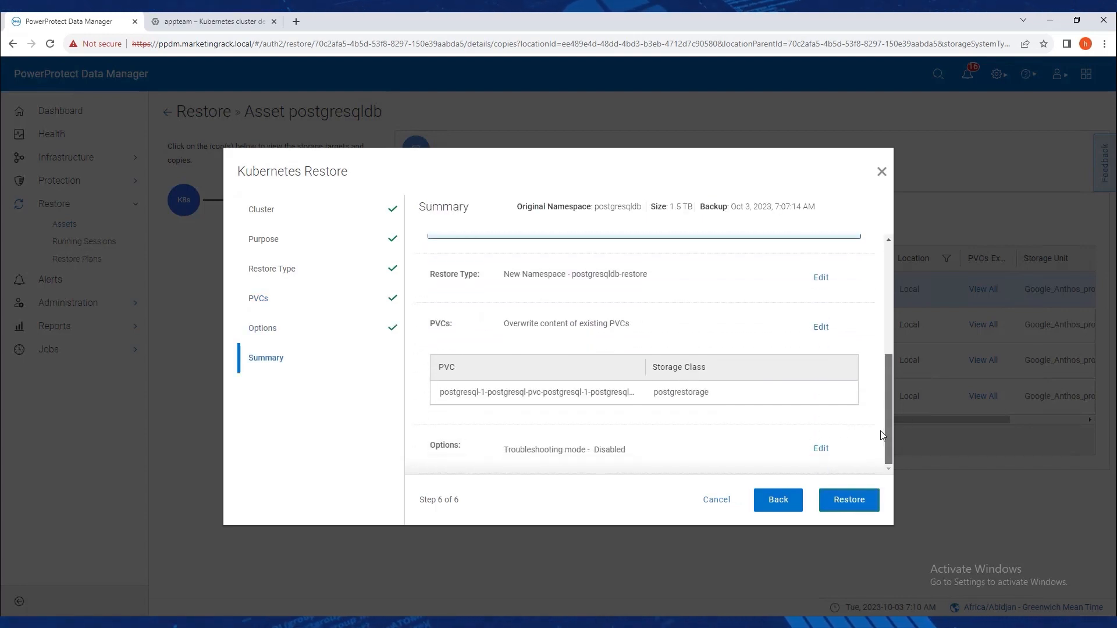
pyautogui.click(849, 498)
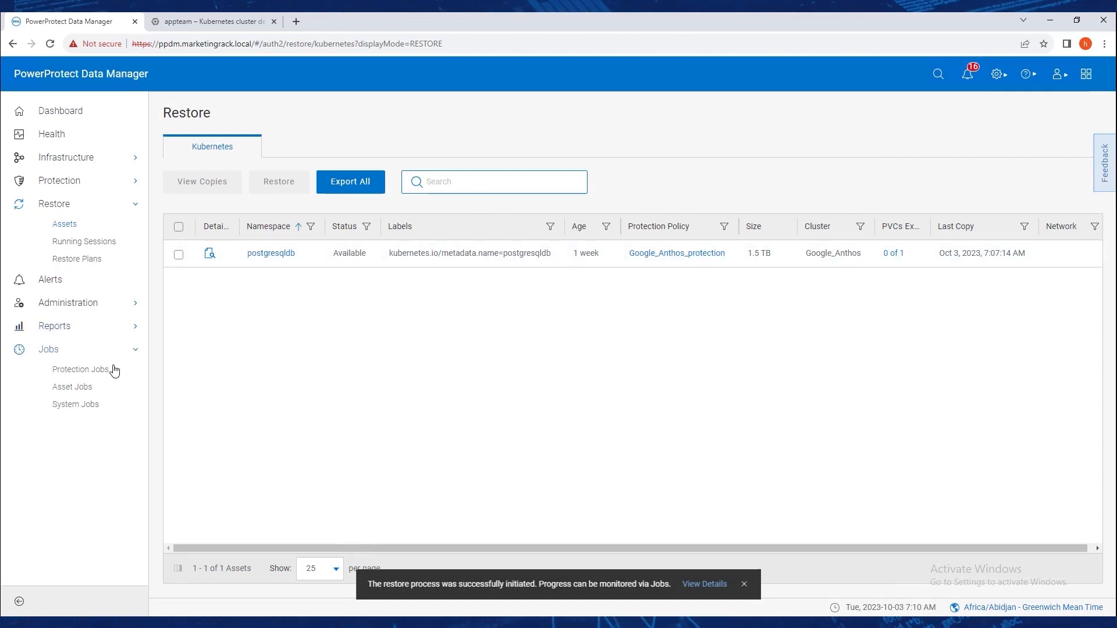
# - Open the in-progress protection job for the new-namespace restore and show the step log of postgresqldb
pyautogui.click(81, 369)
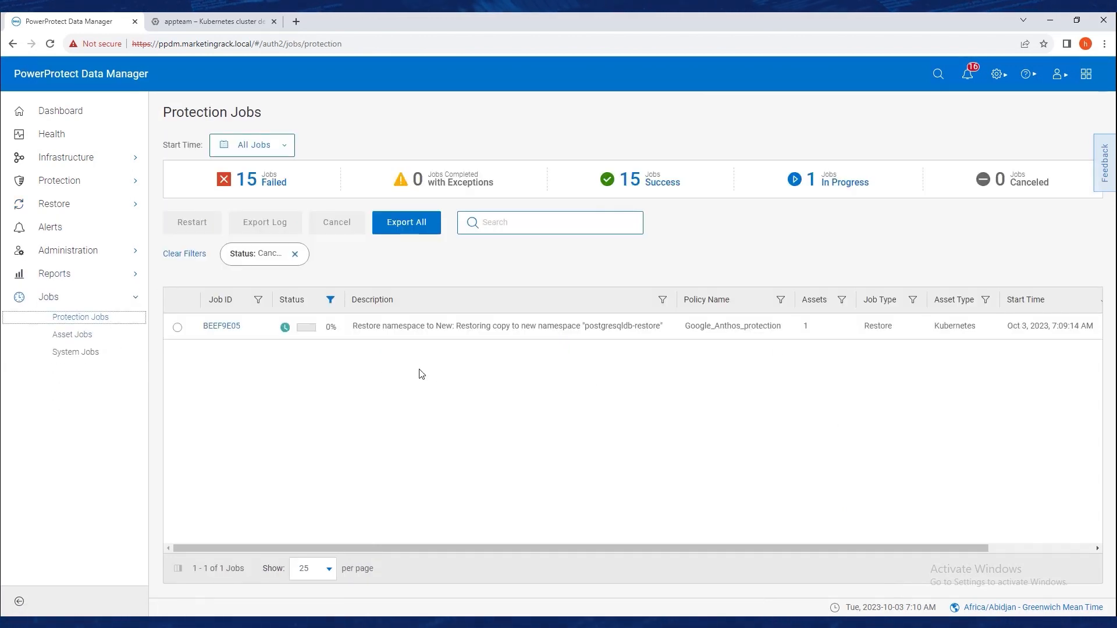
pyautogui.click(221, 326)
pyautogui.click(206, 277)
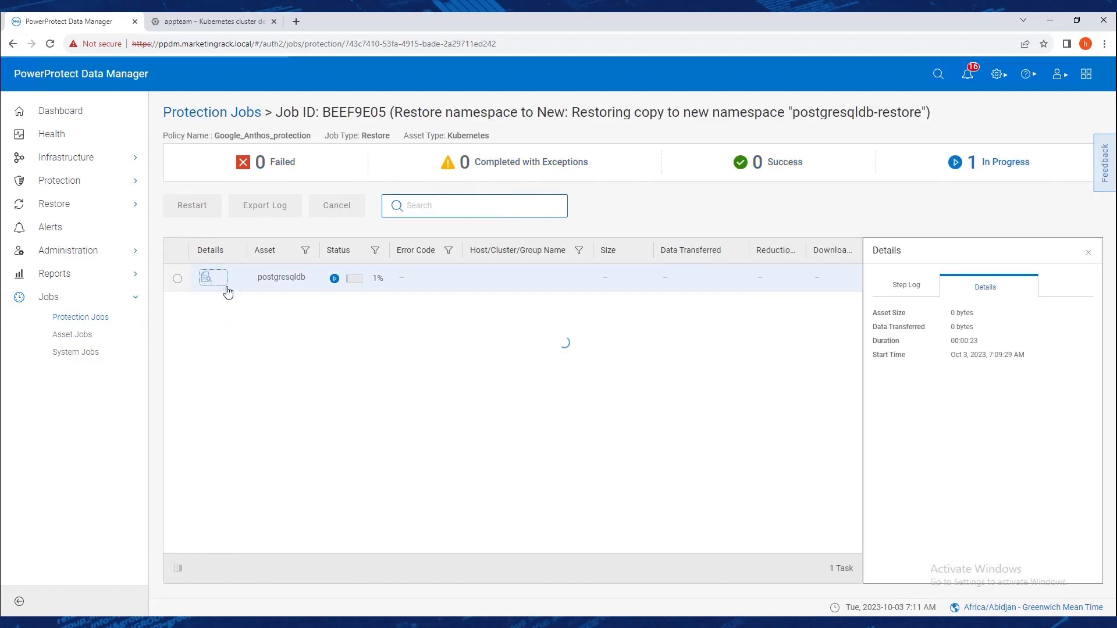
pyautogui.click(769, 287)
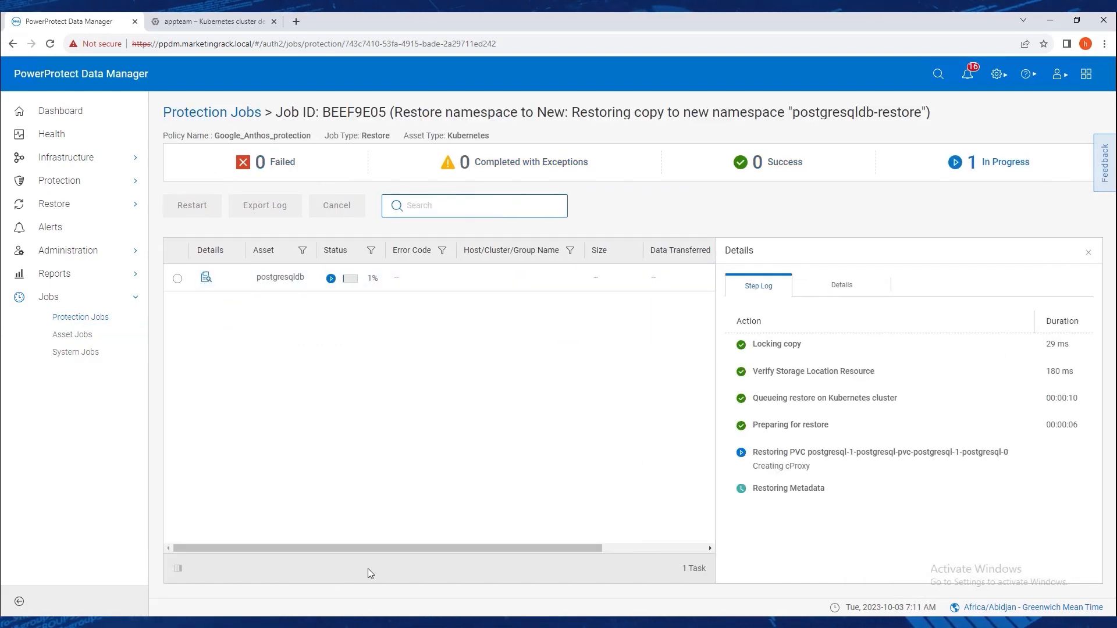
# - Switch to the bastian terminal, list the cluster namespaces with kubectl get ns, and select the name postgresqldb-restore
pyautogui.hotkey('alt', 'Tab')
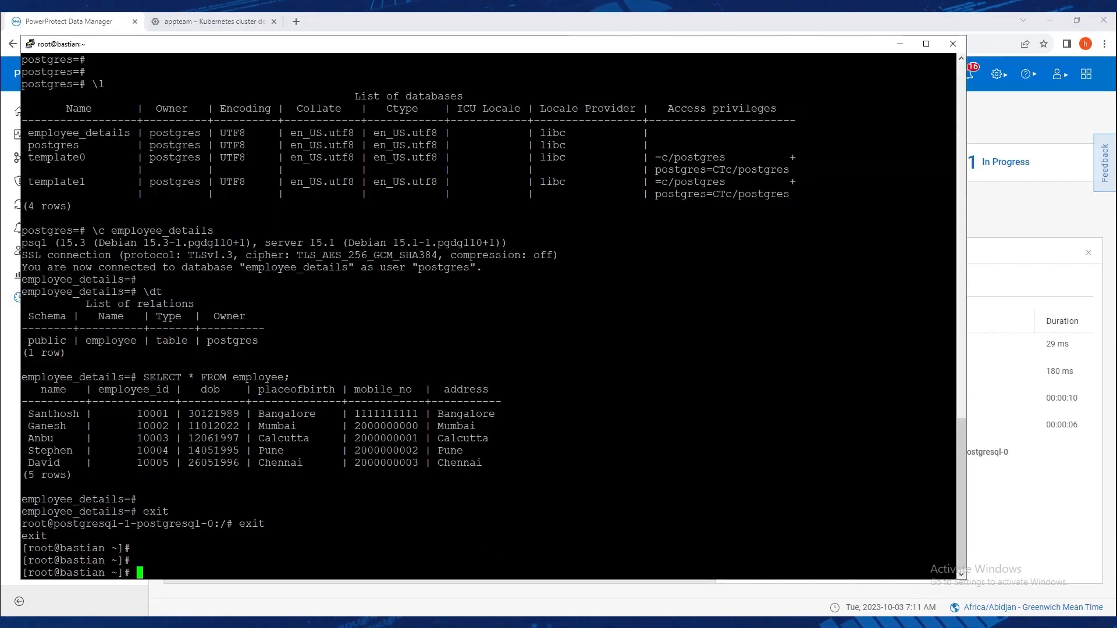
pyautogui.write('ku')
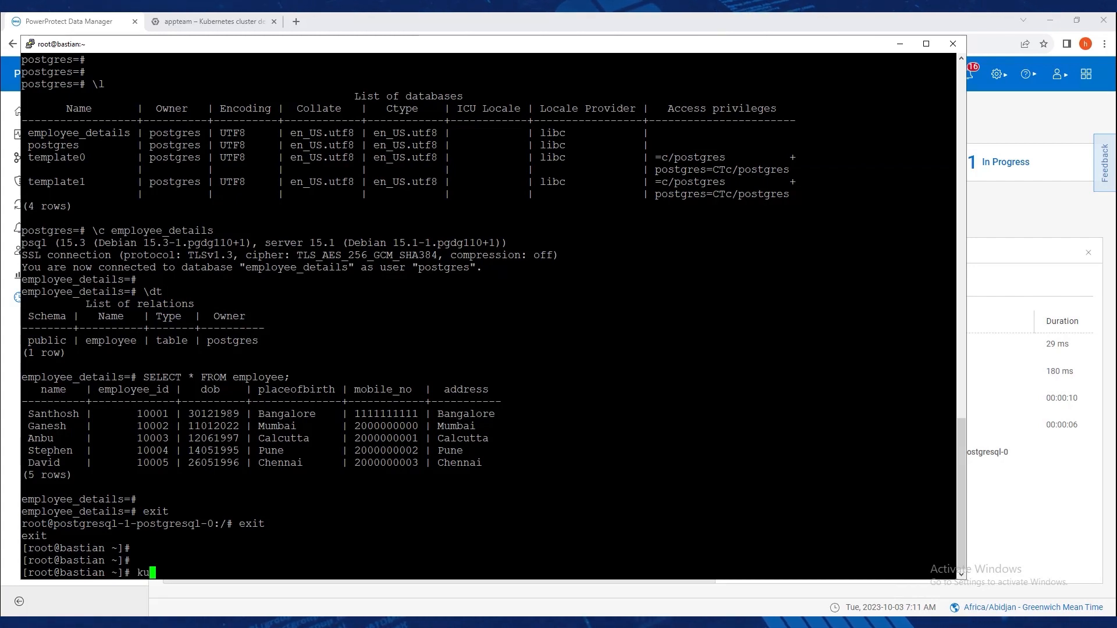
pyautogui.write('bectl get ns')
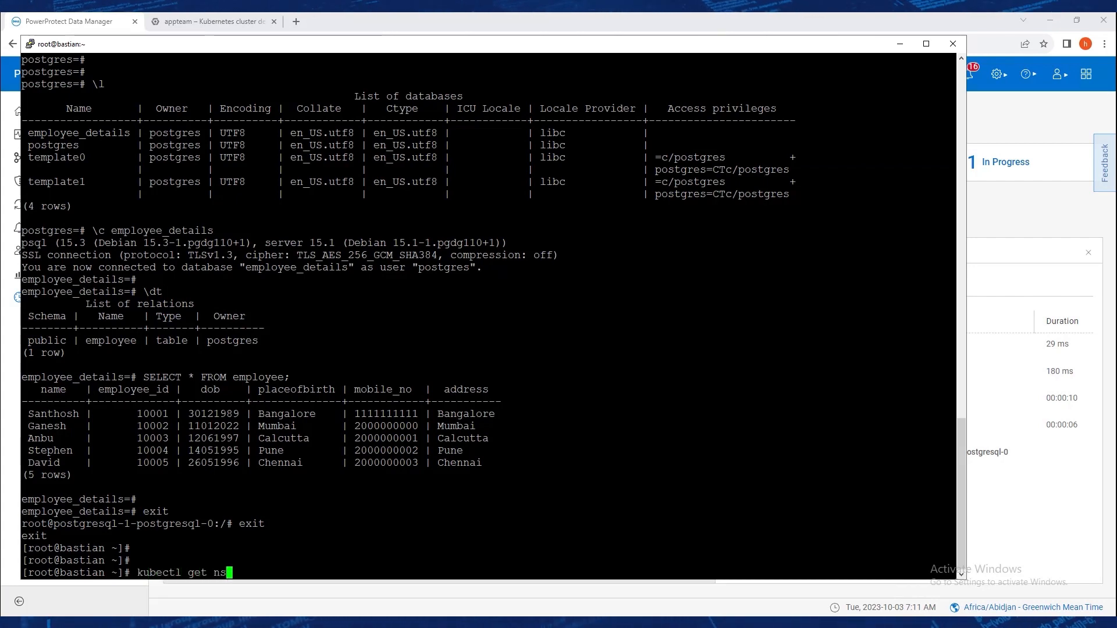
pyautogui.press('Return')
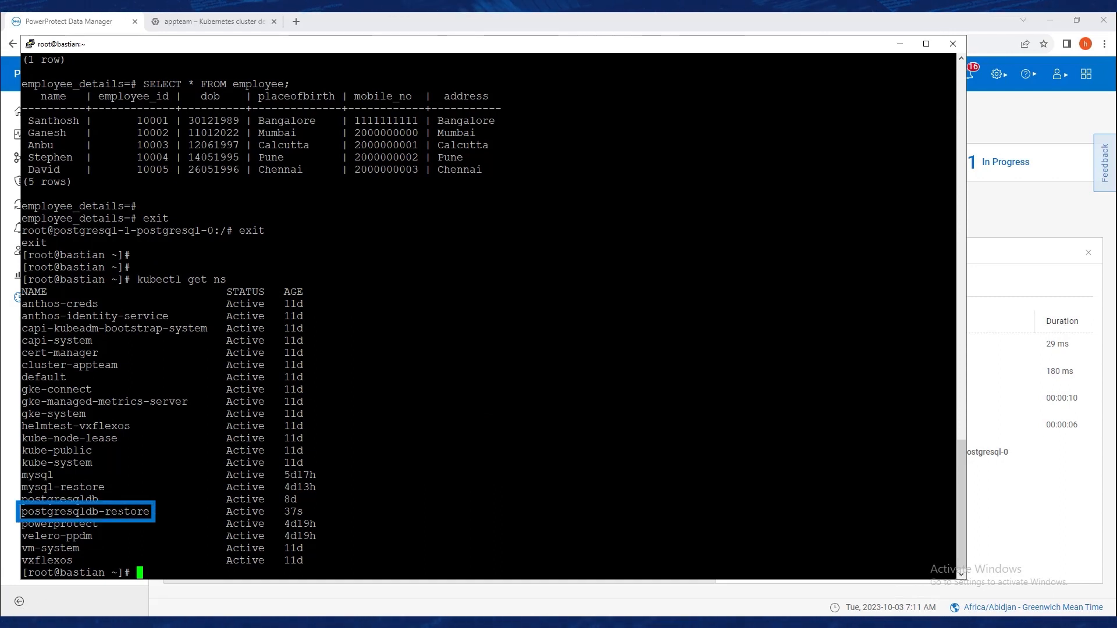
pyautogui.doubleClick(120, 512)
pyautogui.hotkey('ctrl', 'c')
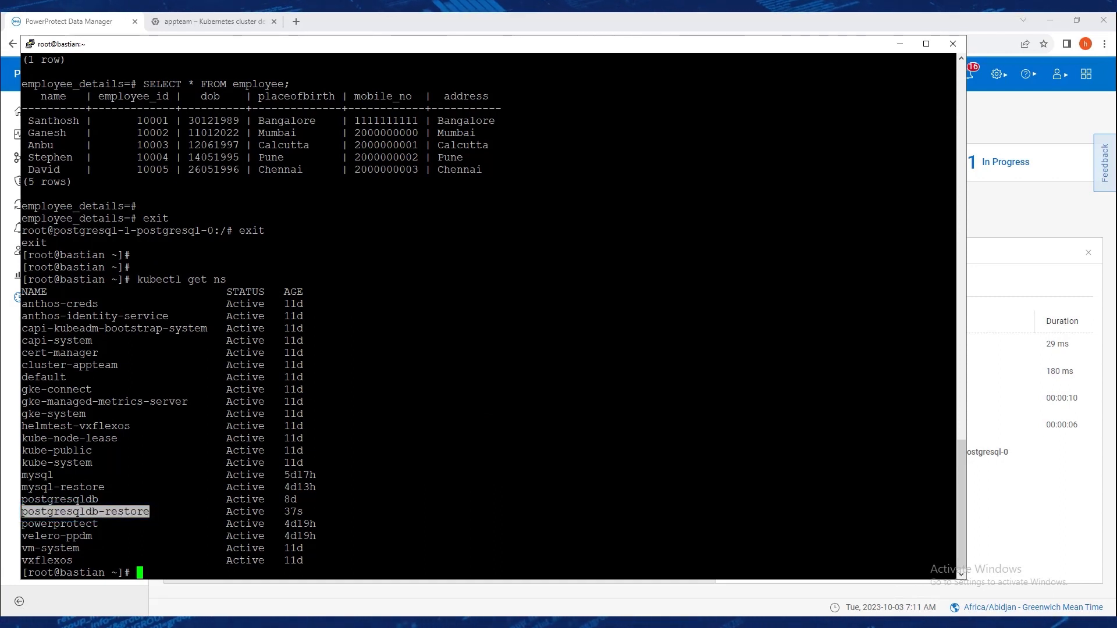
# - Return to the restore job in PowerProtect Data Manager and follow its step log through to the unlocking of the copy
pyautogui.click(901, 43)
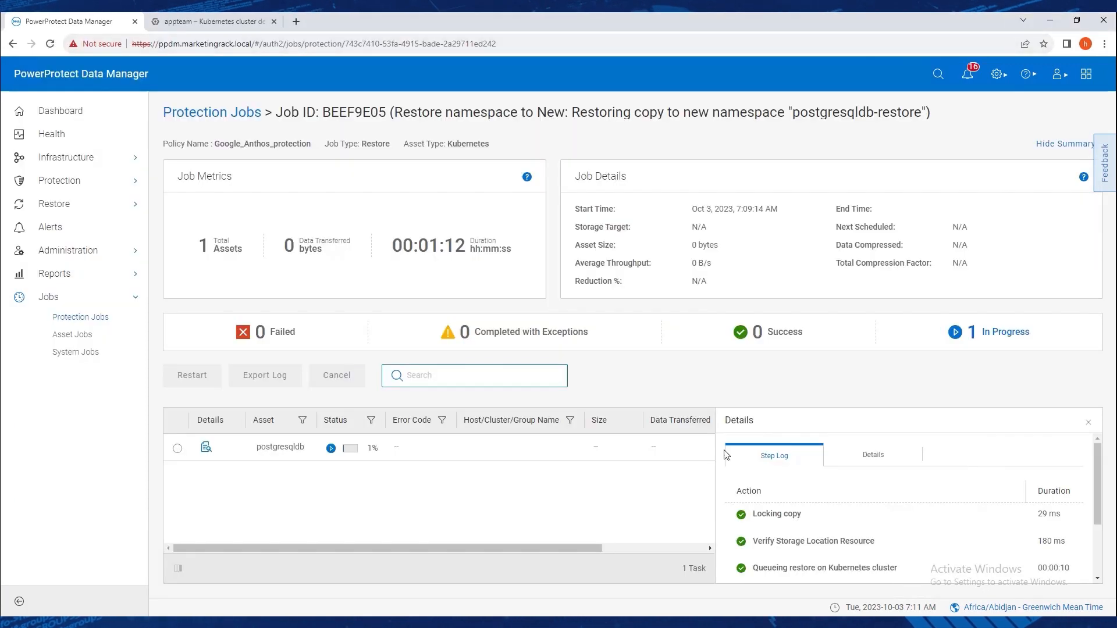
pyautogui.scroll(-3, 1024, 465)
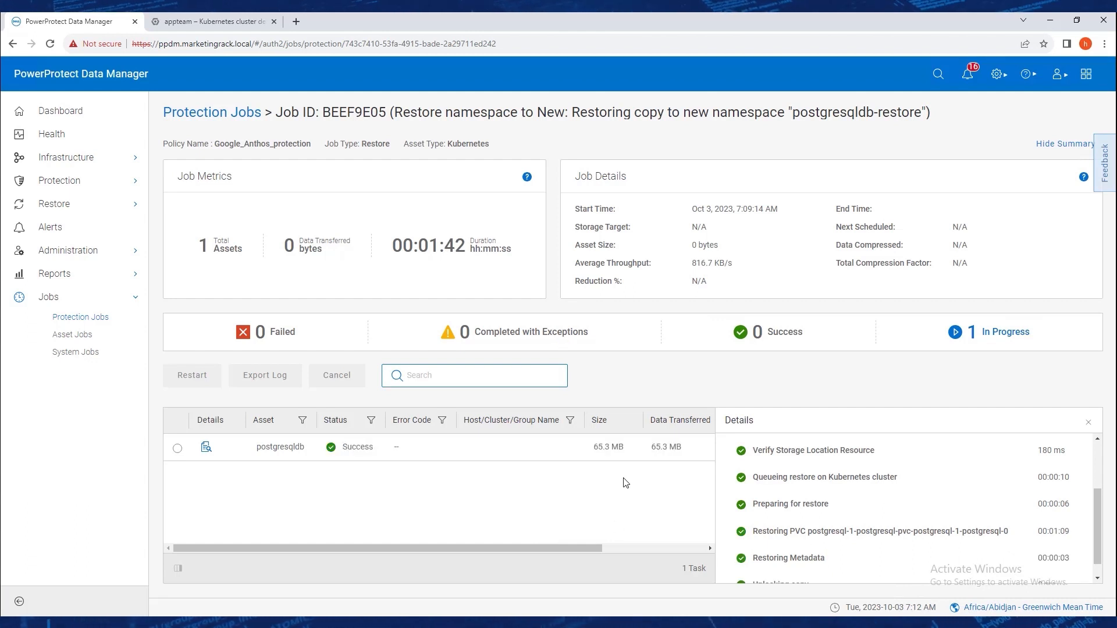
pyautogui.moveTo(1098, 515); pyautogui.dragTo(1097, 532)
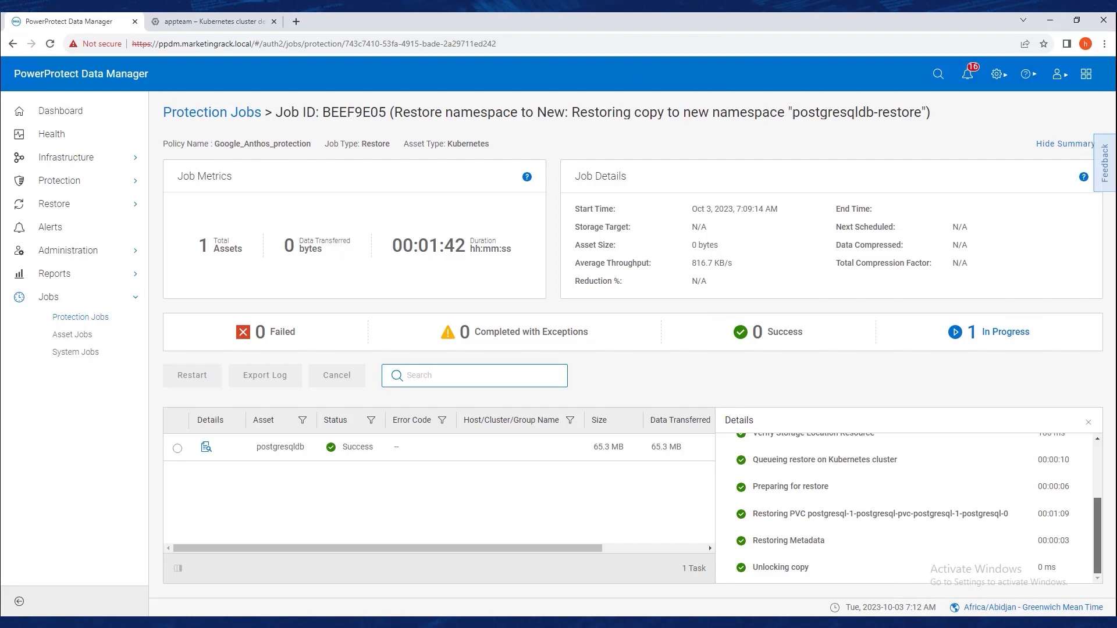
# - Switch to the bastian terminal and list all resources and PVCs in the postgresqldb-restore namespace with kubectl get all,pvc
pyautogui.moveTo(243, 623)
pyautogui.click(242, 576)
pyautogui.write('kubectl get all,pvc')
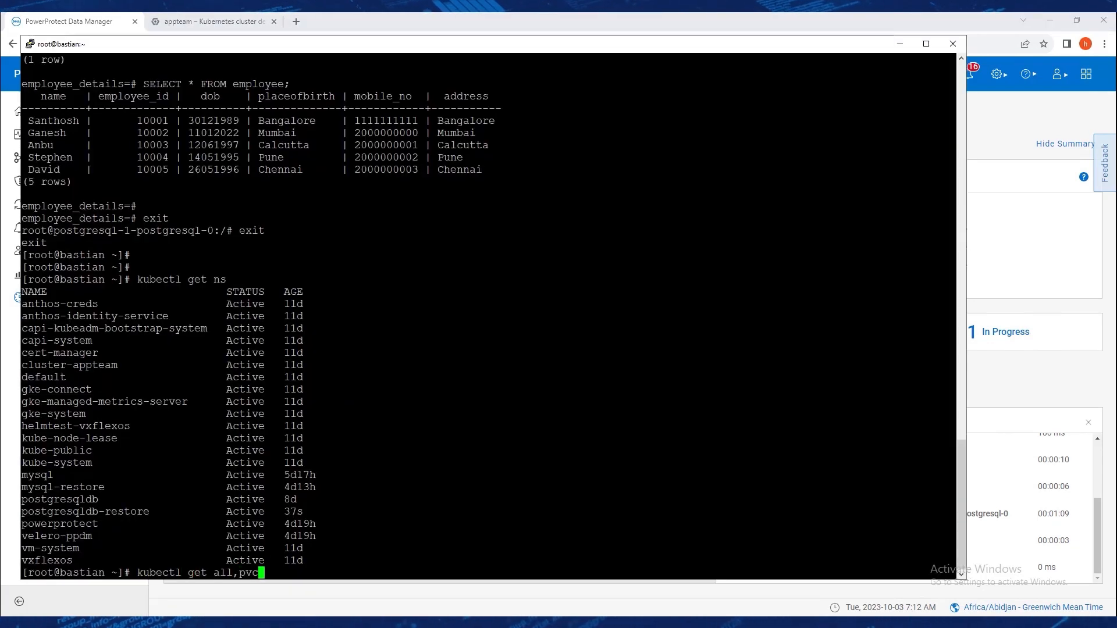
pyautogui.write(' -n')
pyautogui.doubleClick(85, 512)
pyautogui.rightClick(85, 512)
pyautogui.press('Return')
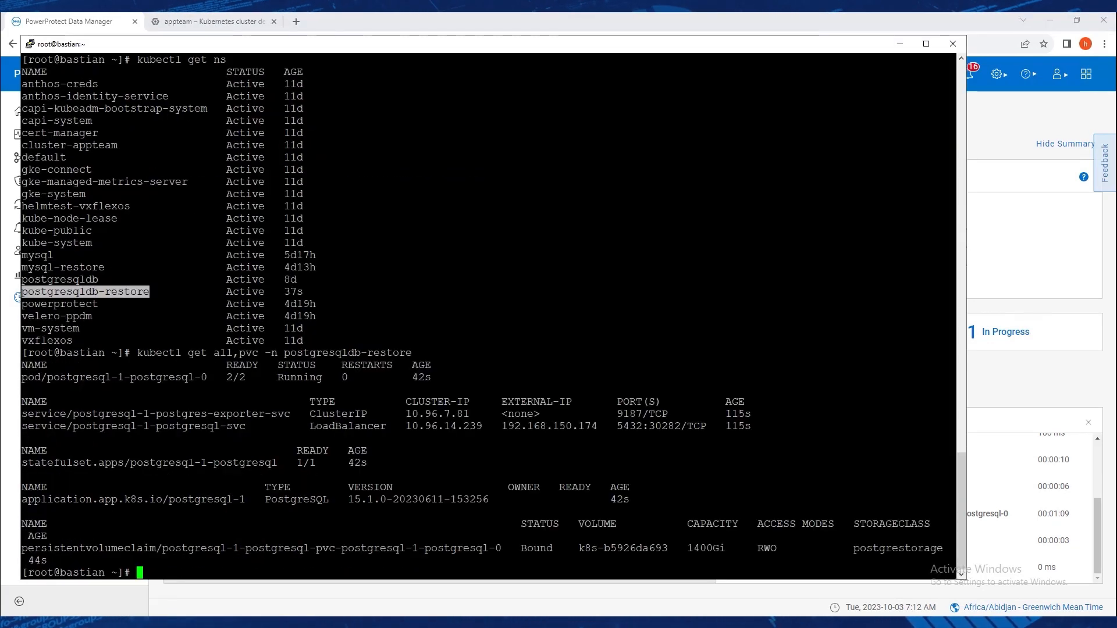
# - Open bash in pod postgresql-1-postgresql-0 of namespace postgresqldb-restore, and log in to psql on localhost as postgres with the account password
pyautogui.click(552, 575)
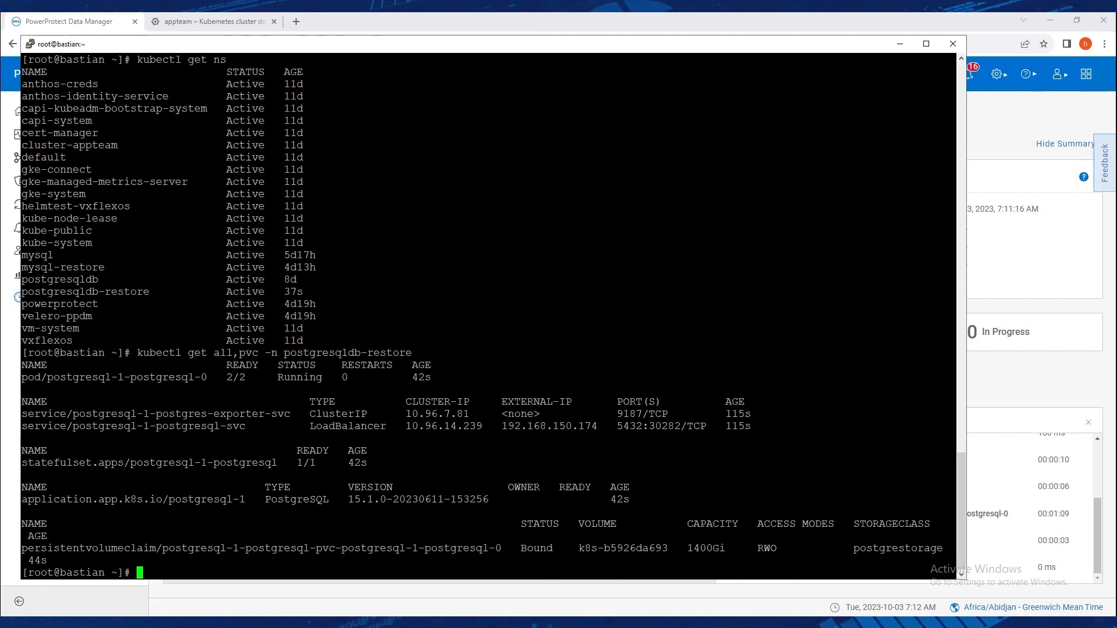
pyautogui.press('Return')
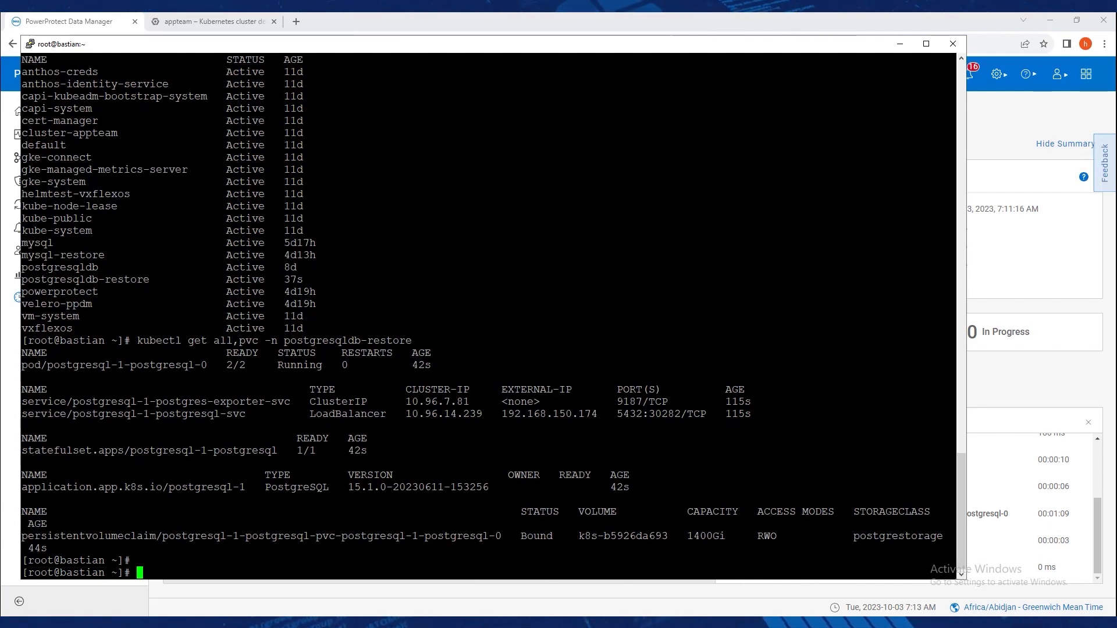
pyautogui.write('k exec -it postgresql-1-postgresql-0 bash -n postgresqldb-restore')
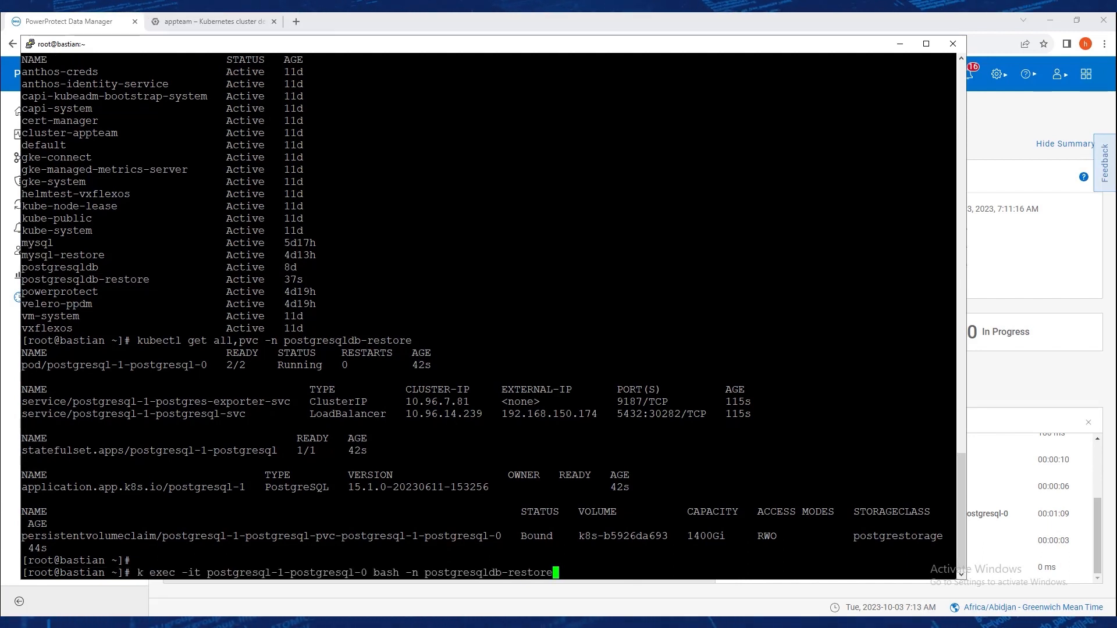
pyautogui.press('Return')
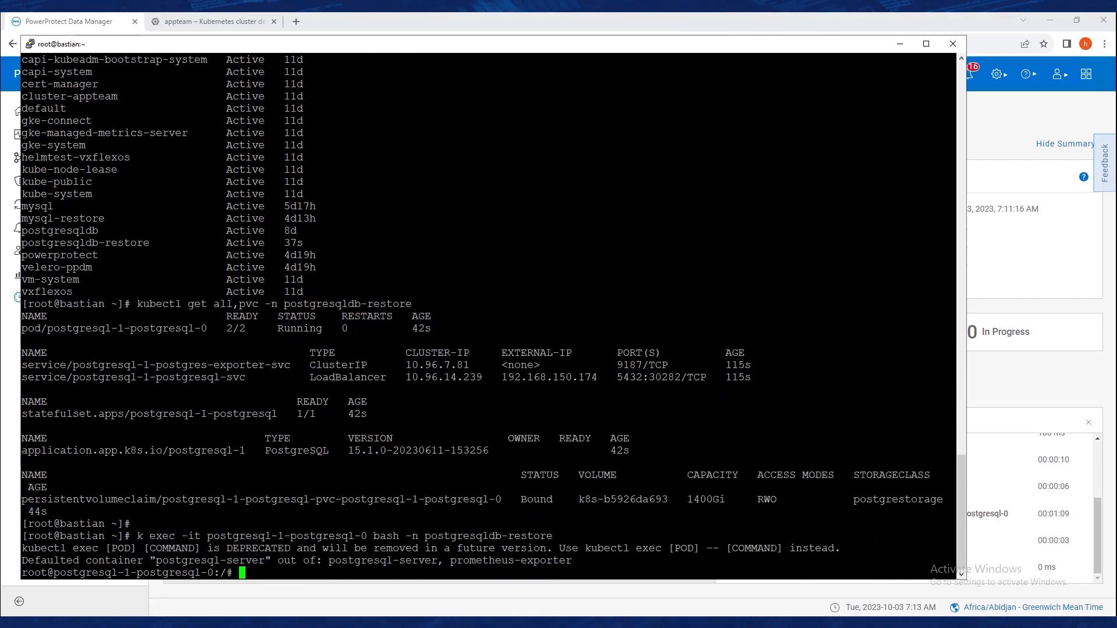
pyautogui.write('psql --host localhost --username postgres')
pyautogui.press('Return')
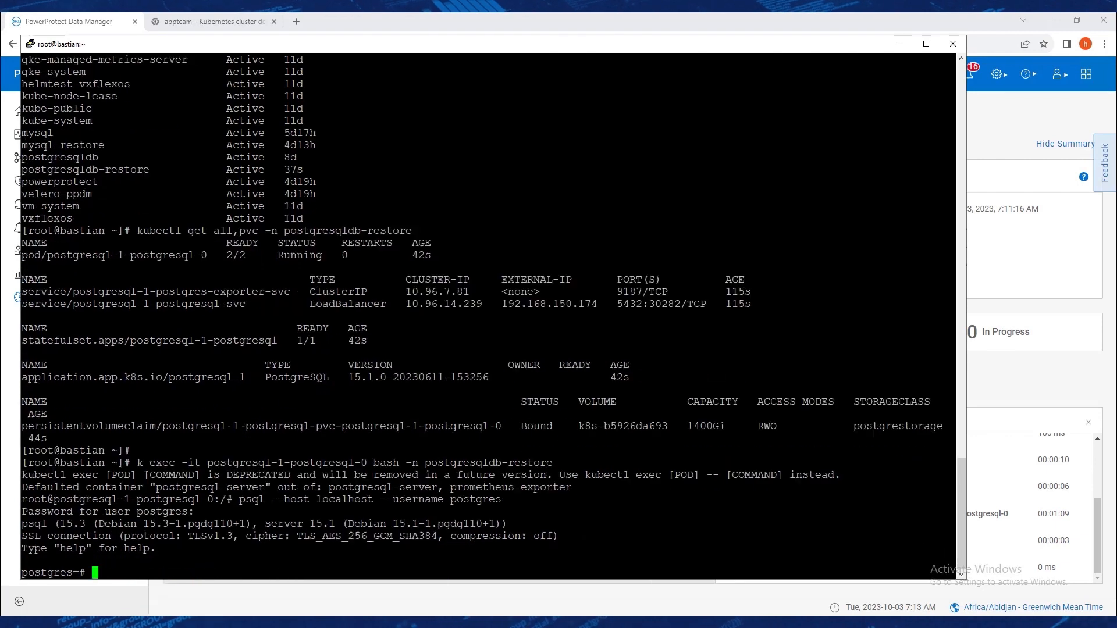
# - List the PostgreSQL databases, and connect to employee_details to list its tables
pyautogui.press('Return')
pyautogui.press('Return')
pyautogui.write('\\l')
pyautogui.press('Return')
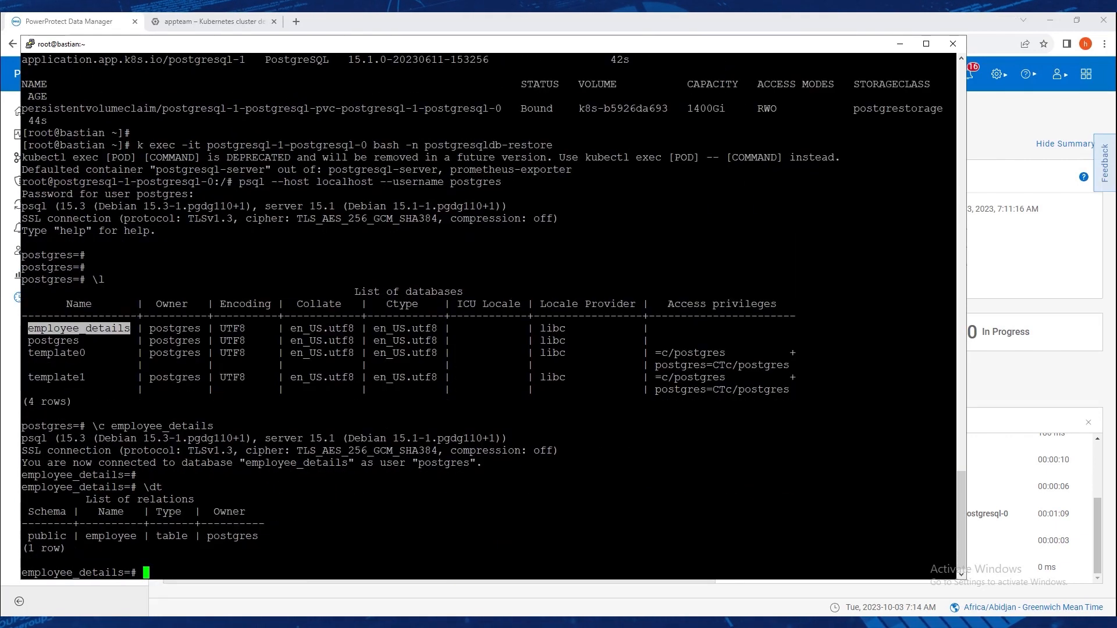
# - Query all rows of the employee table, and switch back to PowerProtect Data Manager to show its dashboard
pyautogui.press('Return')
pyautogui.press('Return')
pyautogui.write('SELECT * FROM employee;')
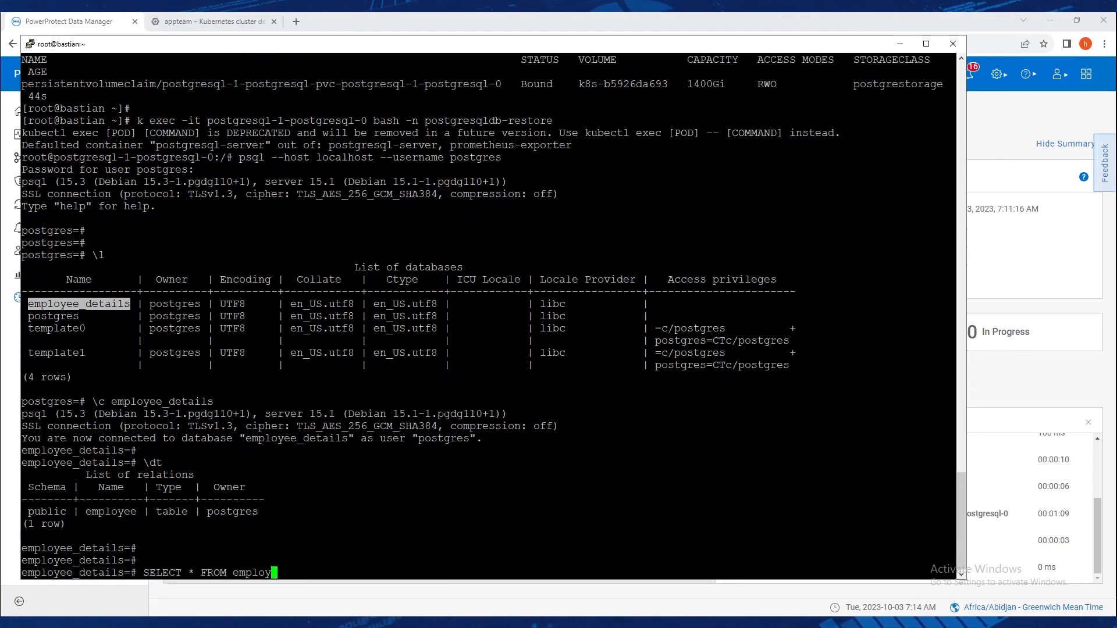
pyautogui.press('Return')
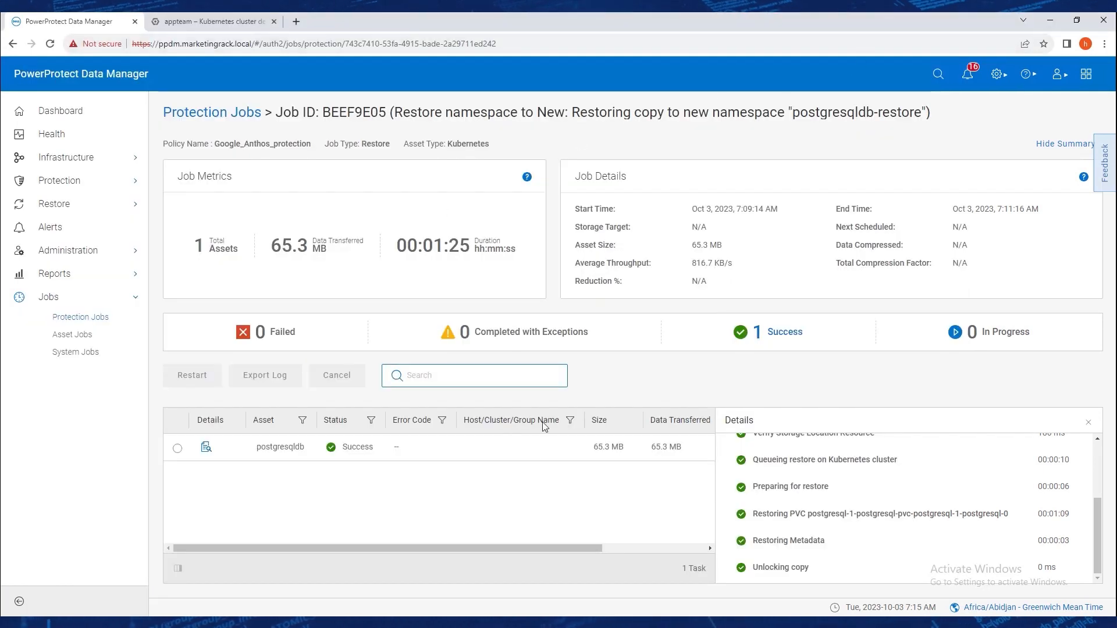
pyautogui.click(60, 111)
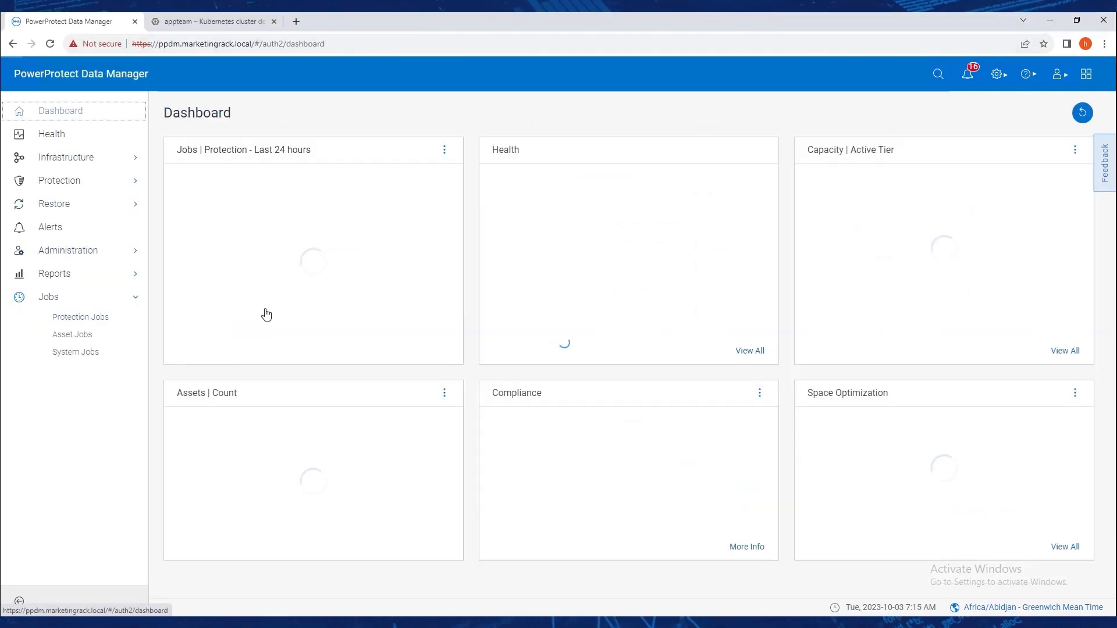